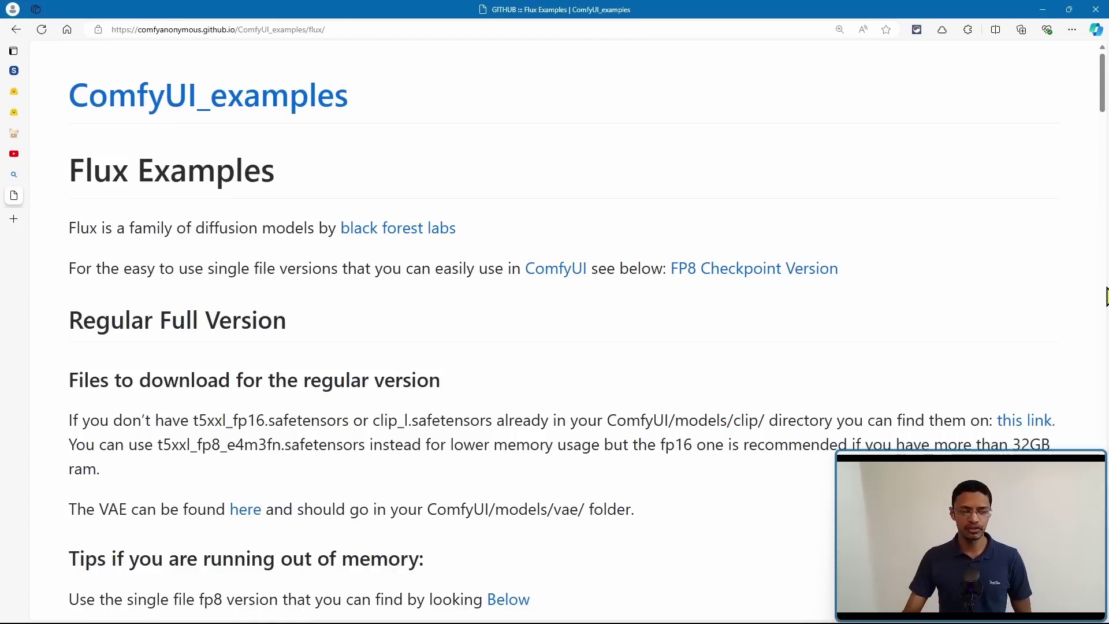
# - Scroll to the Flux Dev section and drag its example workflow image
pyautogui.scroll(-4, 775, 312)
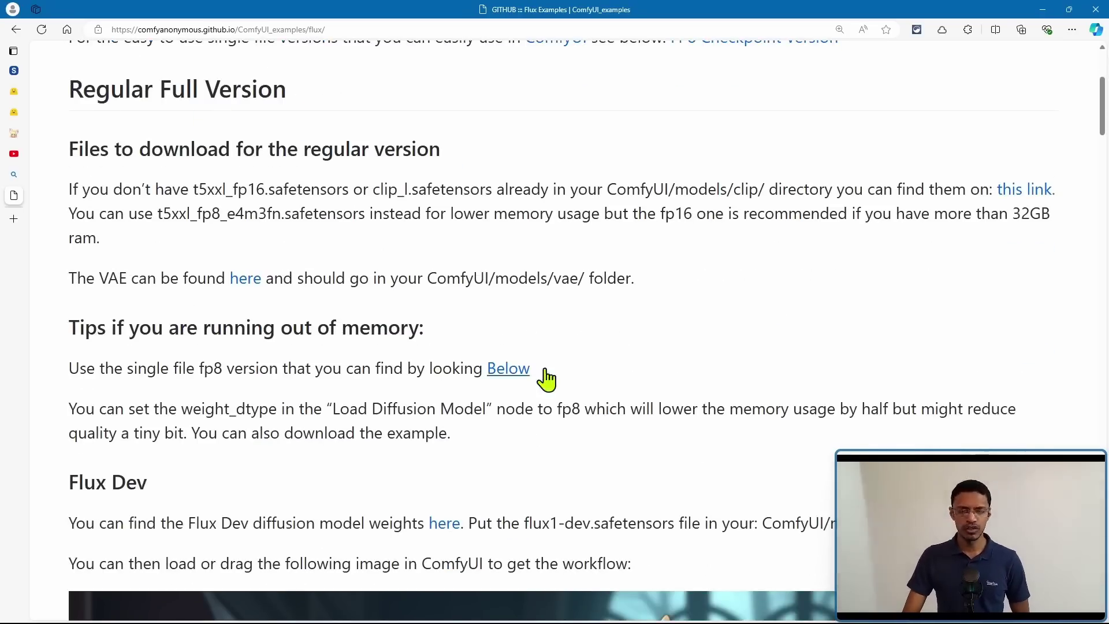
pyautogui.scroll(-8, 570, 379)
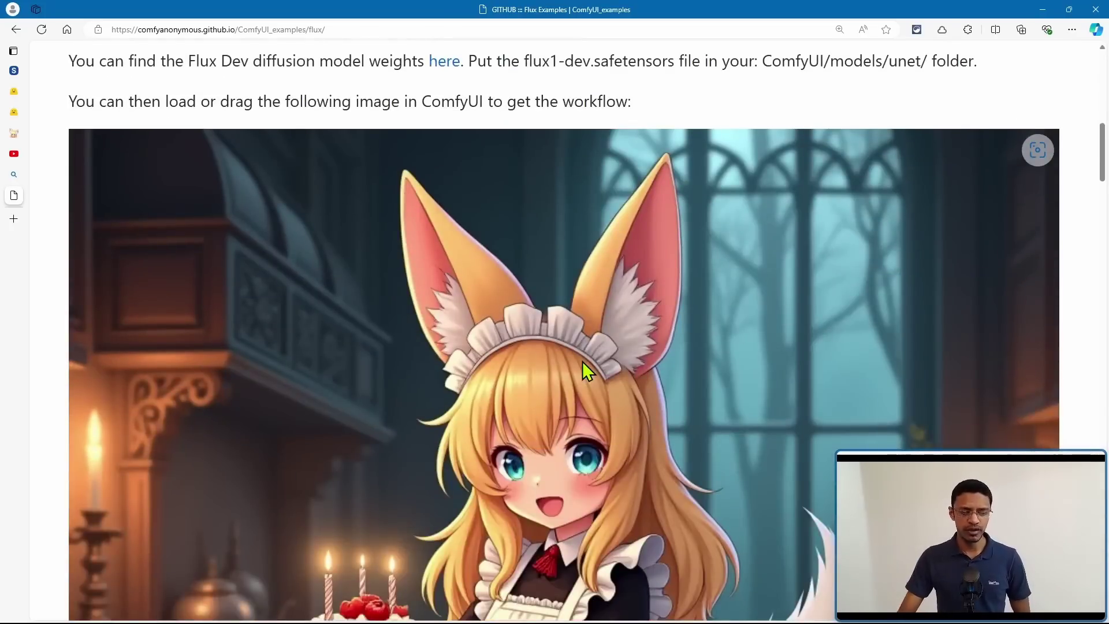
pyautogui.moveTo(624, 387); pyautogui.dragTo(415, 382)
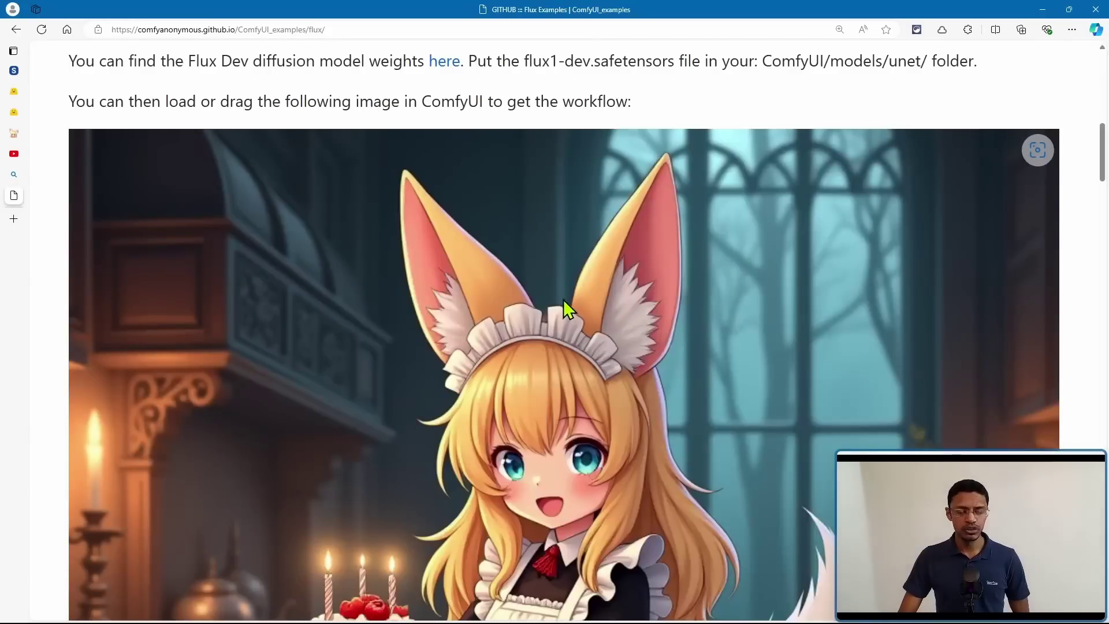
# - Read the FP8 checkpoint instructions: Flux dev fp8 goes in ComfyUI/models/checkpoints/ with CFG 1.0
pyautogui.scroll(-20, 562, 300)
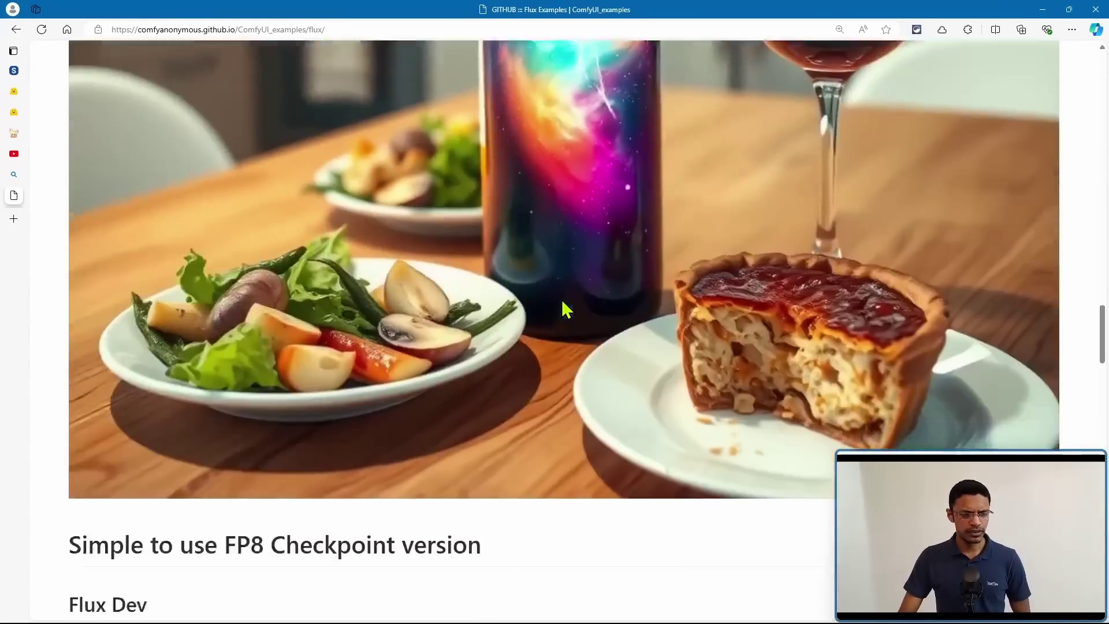
pyautogui.scroll(-5, 563, 306)
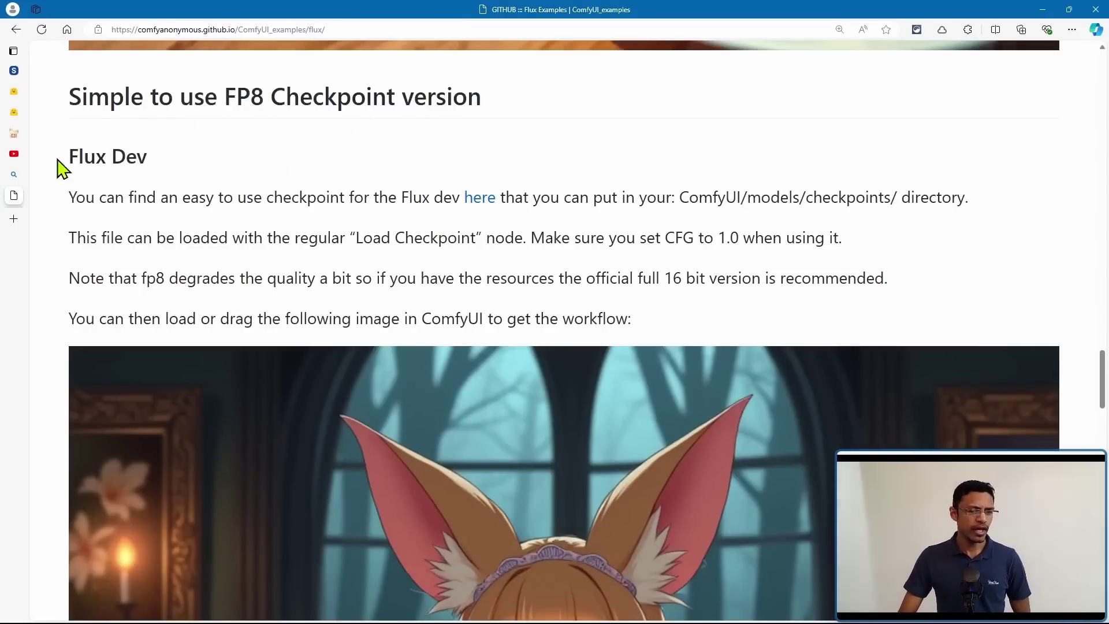
pyautogui.moveTo(57, 168); pyautogui.dragTo(150, 163)
pyautogui.scroll(-10, 396, 166)
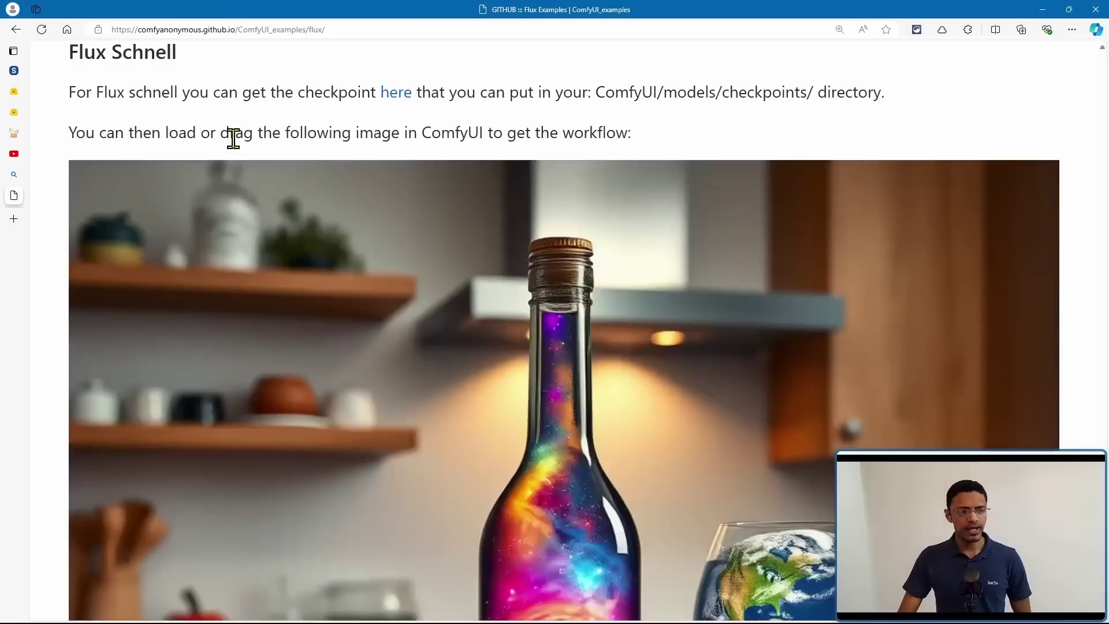
pyautogui.scroll(2, 234, 143)
pyautogui.moveTo(70, 168); pyautogui.dragTo(273, 180)
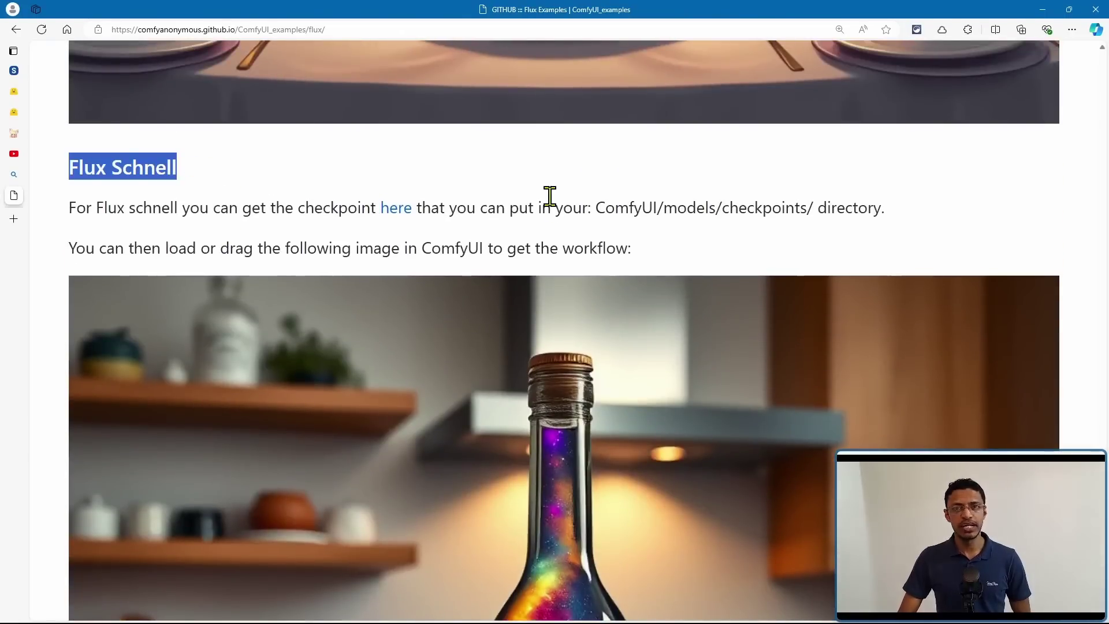
pyautogui.scroll(1, 543, 205)
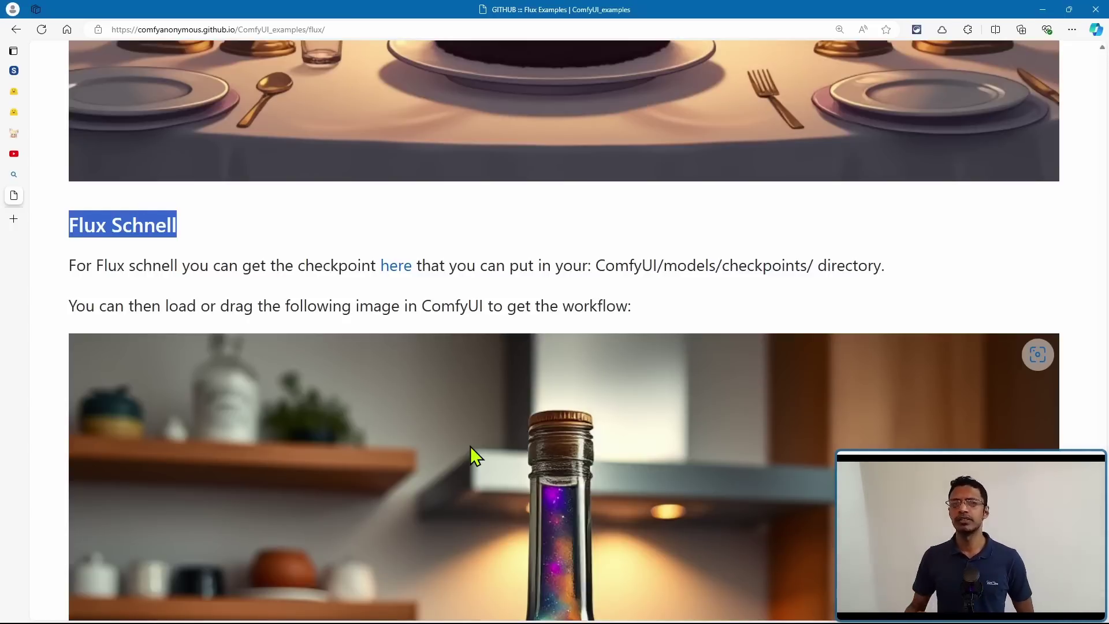
pyautogui.scroll(10, 472, 442)
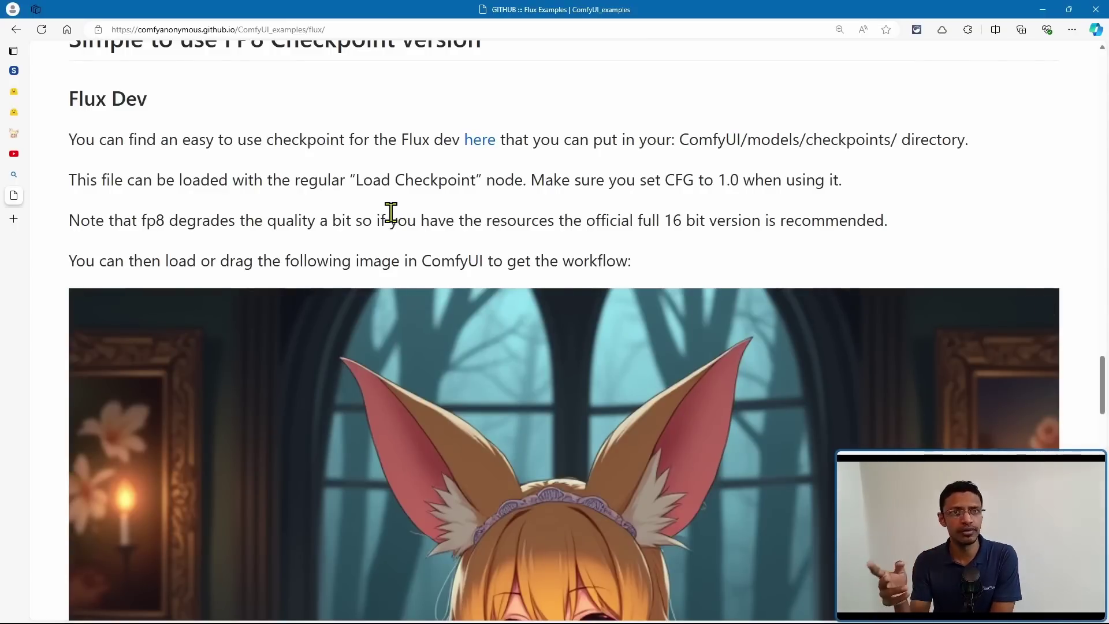
pyautogui.scroll(2, 390, 213)
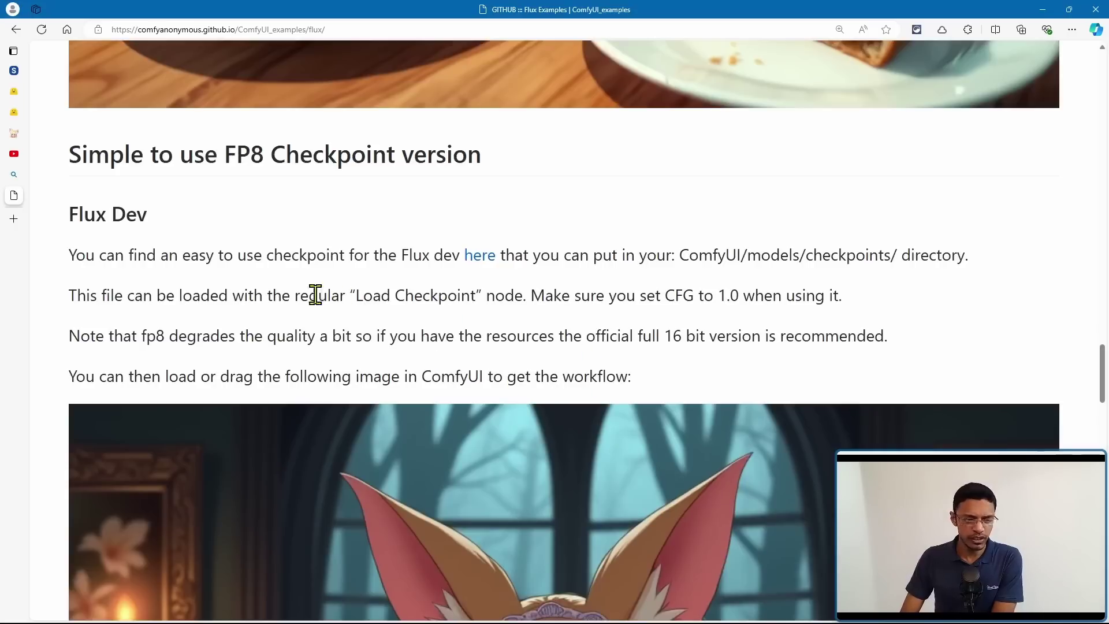
pyautogui.scroll(-1, 97, 254)
pyautogui.moveTo(416, 198); pyautogui.dragTo(602, 198)
# - Open the flux1-dev-fp8 checkpoint page on Hugging Face in a new tab
pyautogui.click(519, 227)
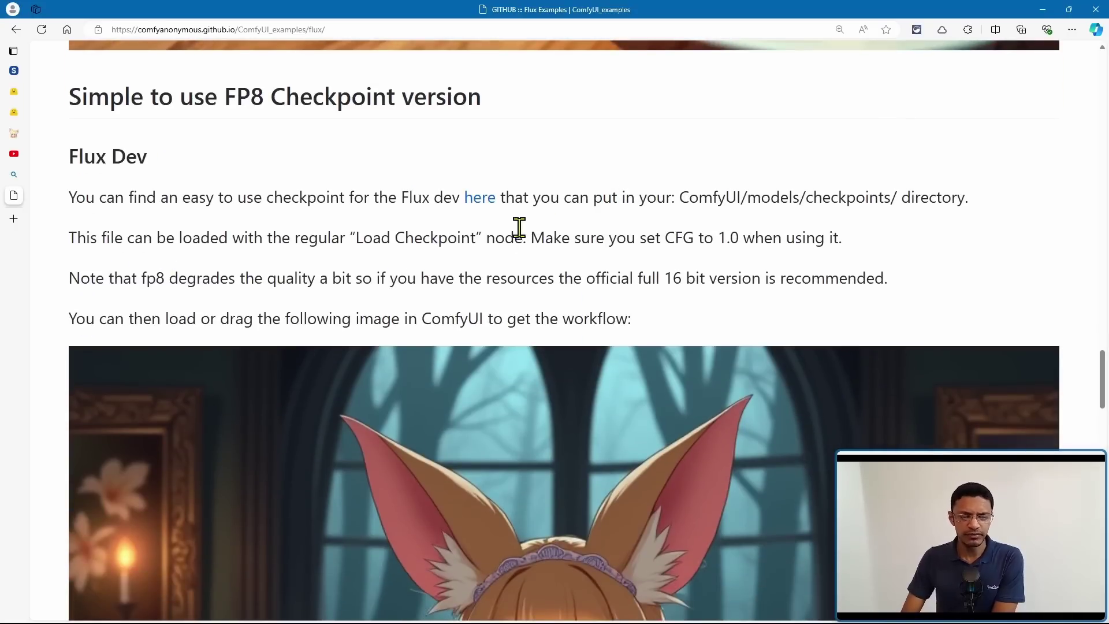
pyautogui.middleClick(488, 211)
pyautogui.click(12, 223)
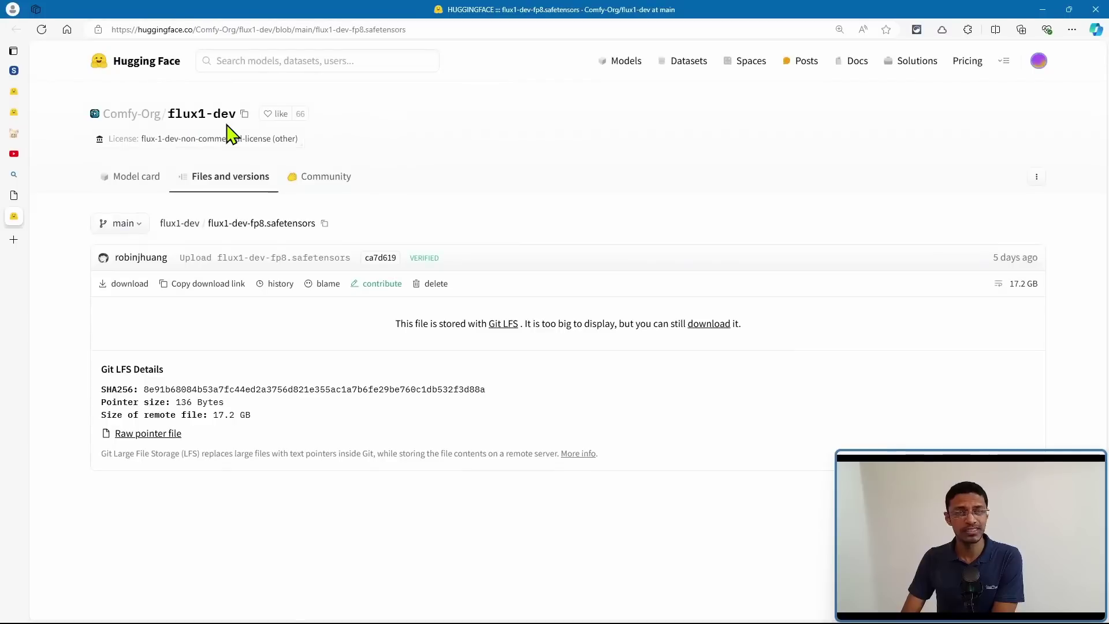
# - Open the flux1-schnell checkpoint page on Hugging Face from the Flux Schnell link
pyautogui.click(14, 195)
pyautogui.scroll(-6, 507, 381)
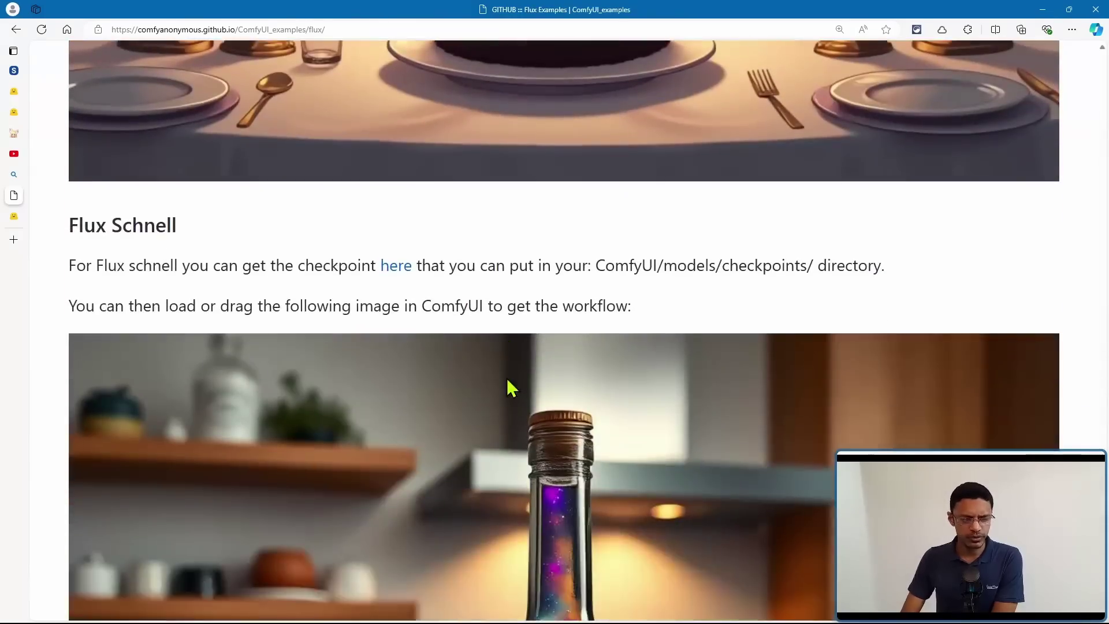
pyautogui.keyDown('ctrl'); pyautogui.click(396, 267); pyautogui.keyUp('ctrl')
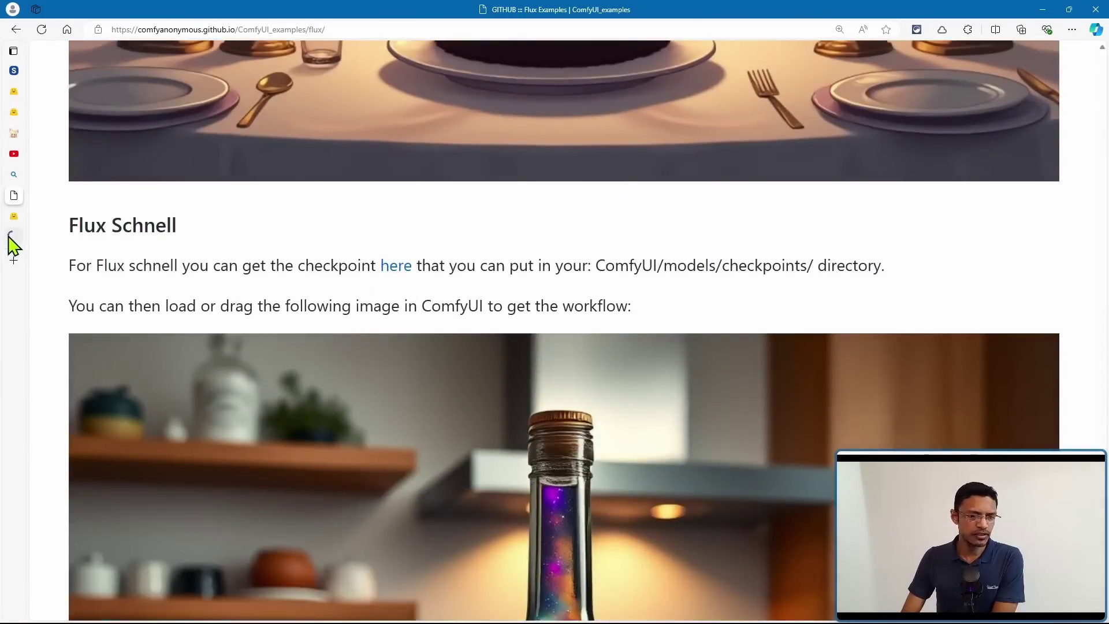
pyautogui.click(14, 237)
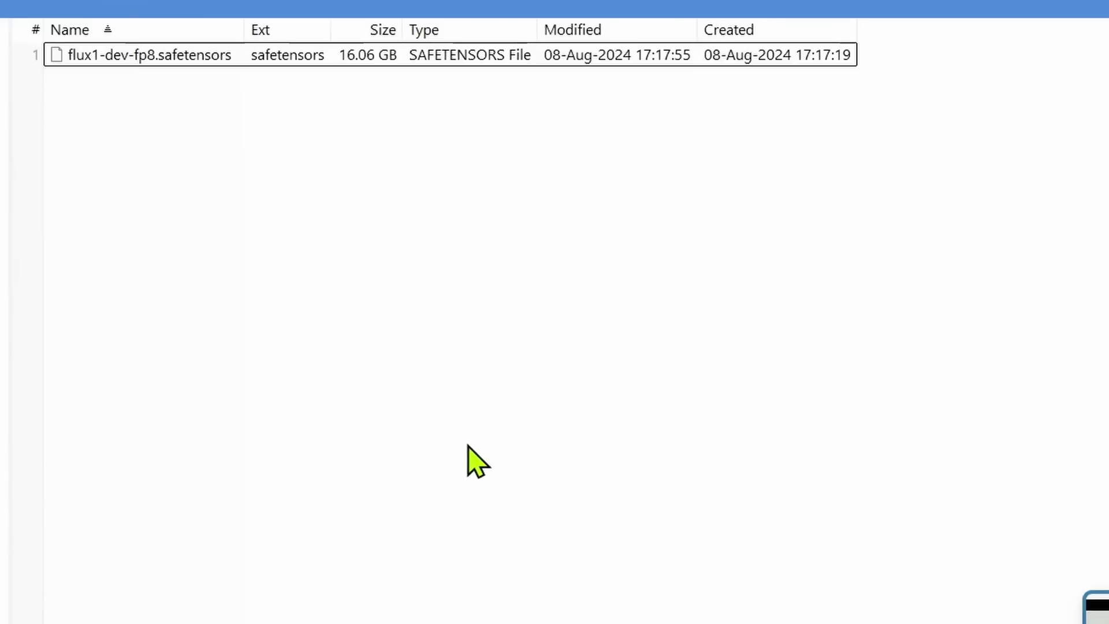
# - Select flux1-dev-fp8.safetensors and check the ComfyUI/models/checkpoints folder contents
pyautogui.click(142, 56)
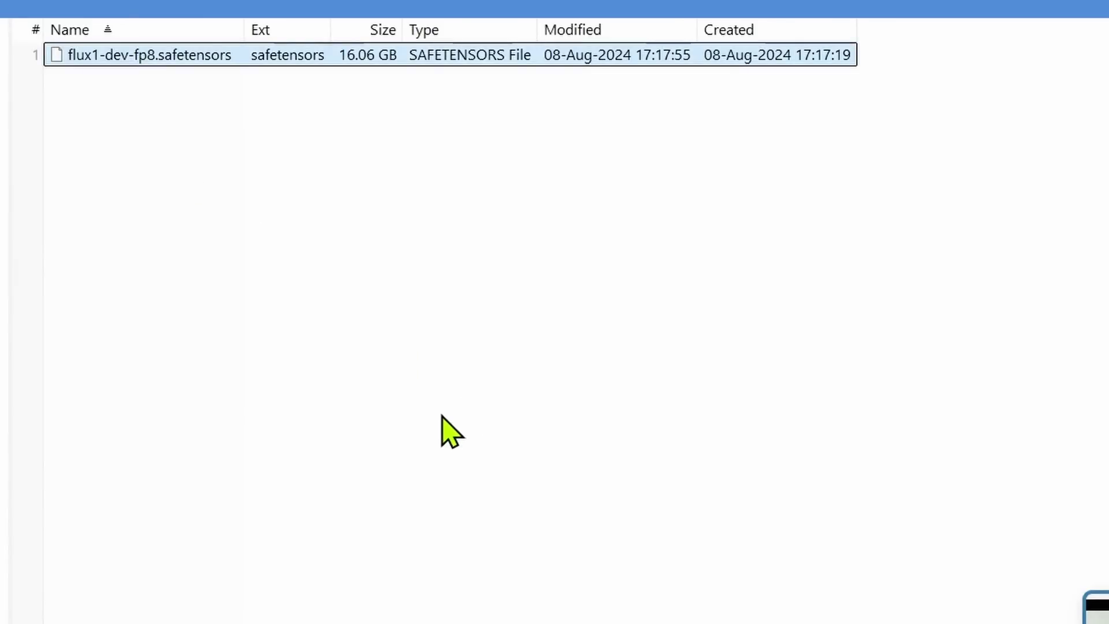
pyautogui.click(69, 2)
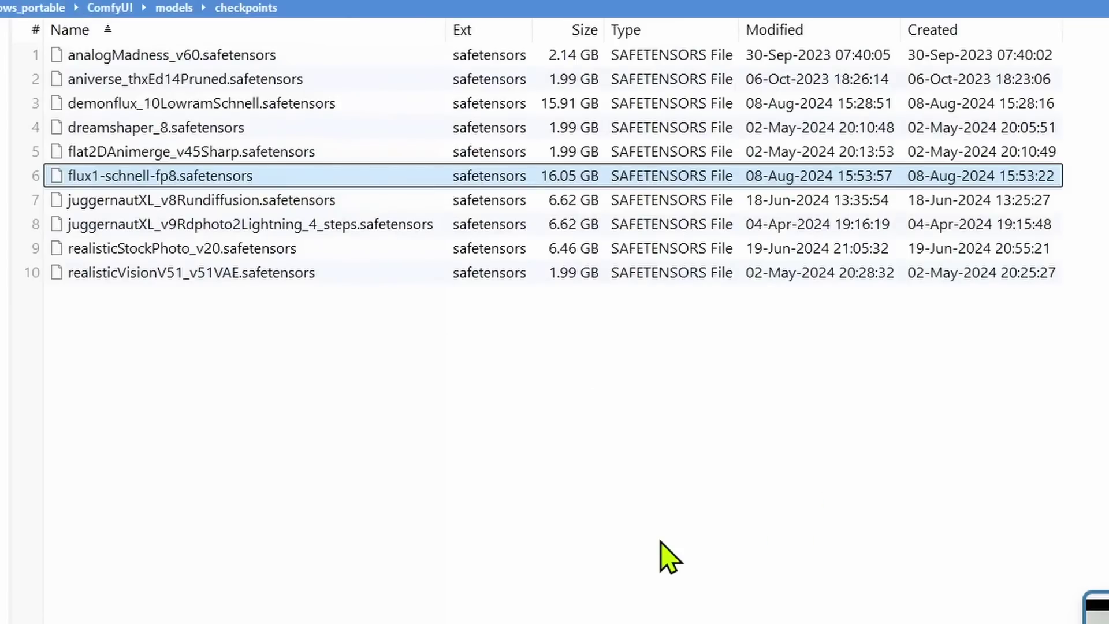
pyautogui.press('BackSpace')
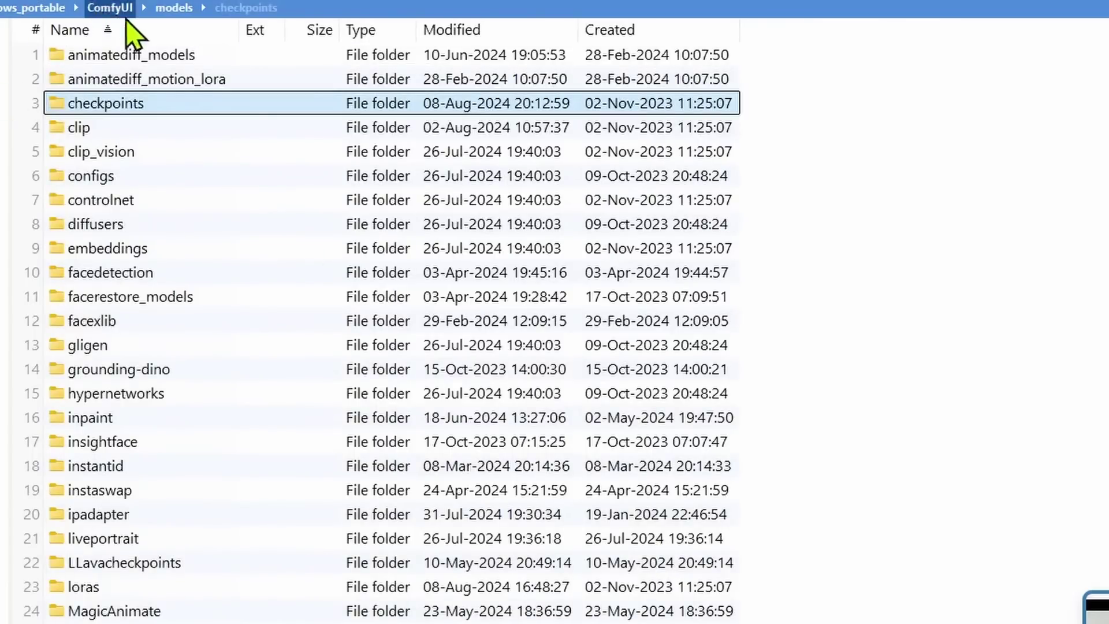
pyautogui.doubleClick(132, 105)
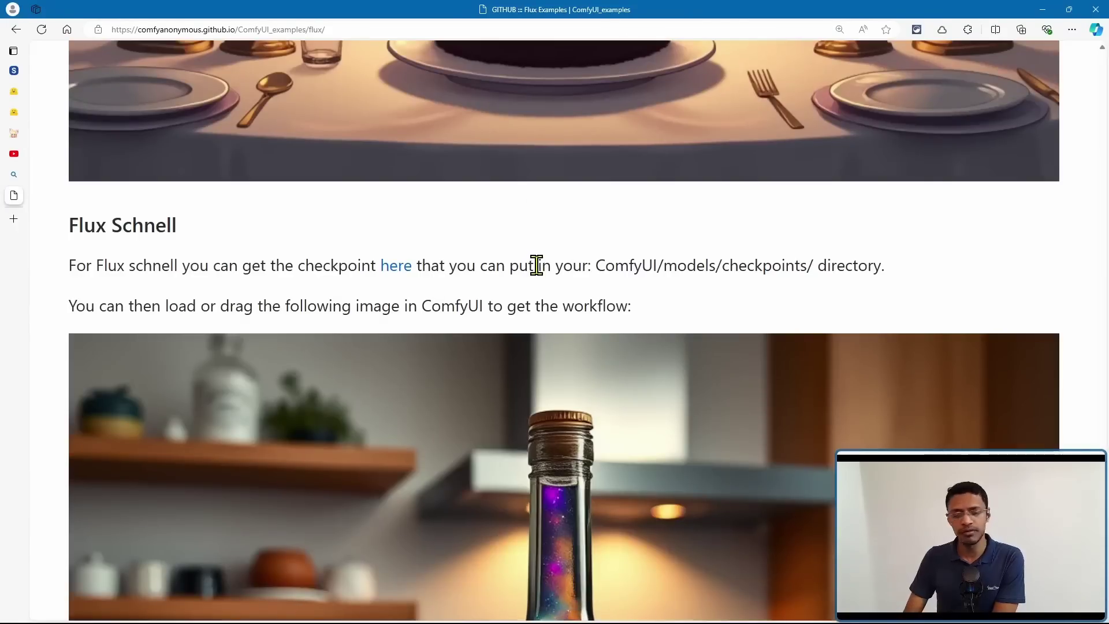
# - Load the Flux Schnell example workflow by dragging its image into ComfyUI
pyautogui.scroll(6, 493, 390)
pyautogui.scroll(-8, 289, 183)
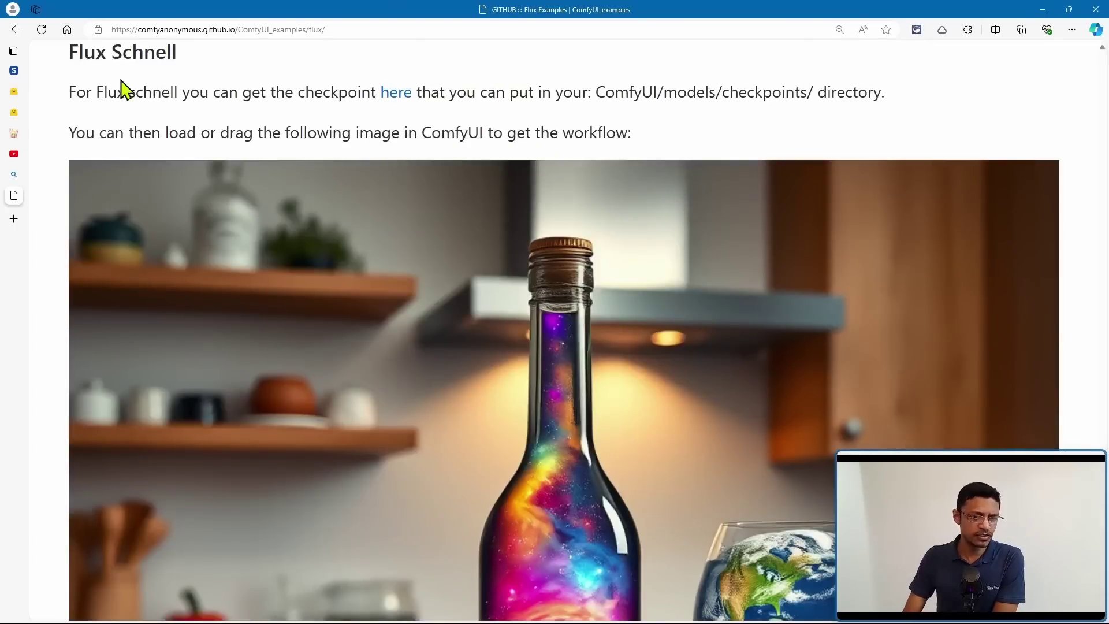
pyautogui.moveTo(758, 381); pyautogui.dragTo(664, 407)
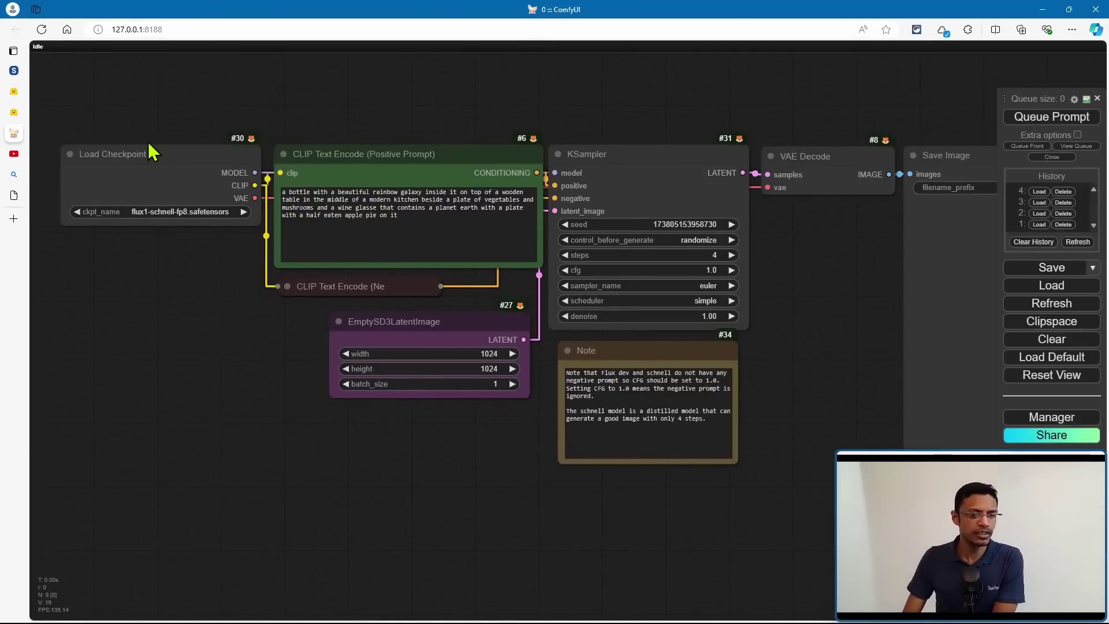
# - Inspect the Load Checkpoint (flux1-schnell-fp8.safetensors) and KSampler nodes, zooming in on Load Checkpoint
pyautogui.moveTo(151, 151); pyautogui.dragTo(153, 150)
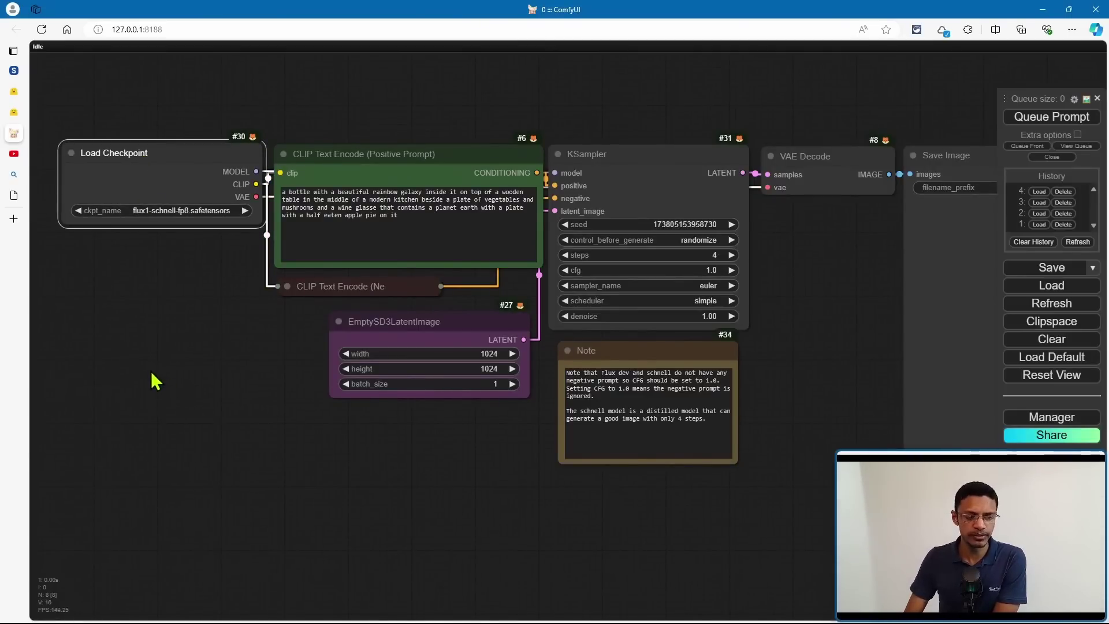
pyautogui.moveTo(640, 152); pyautogui.dragTo(642, 151)
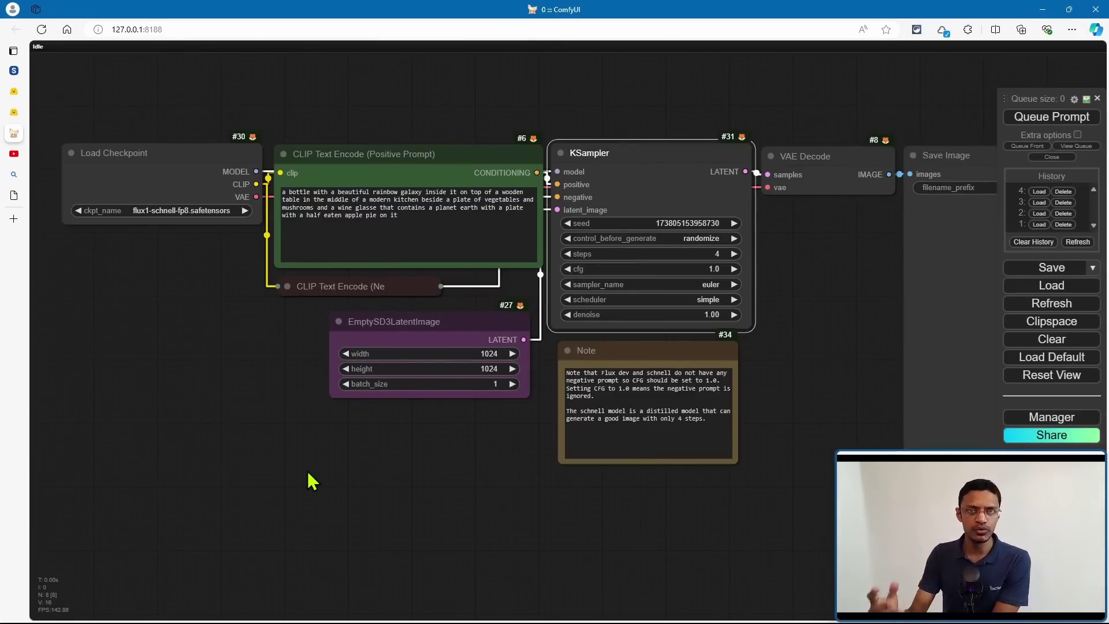
pyautogui.click(272, 472)
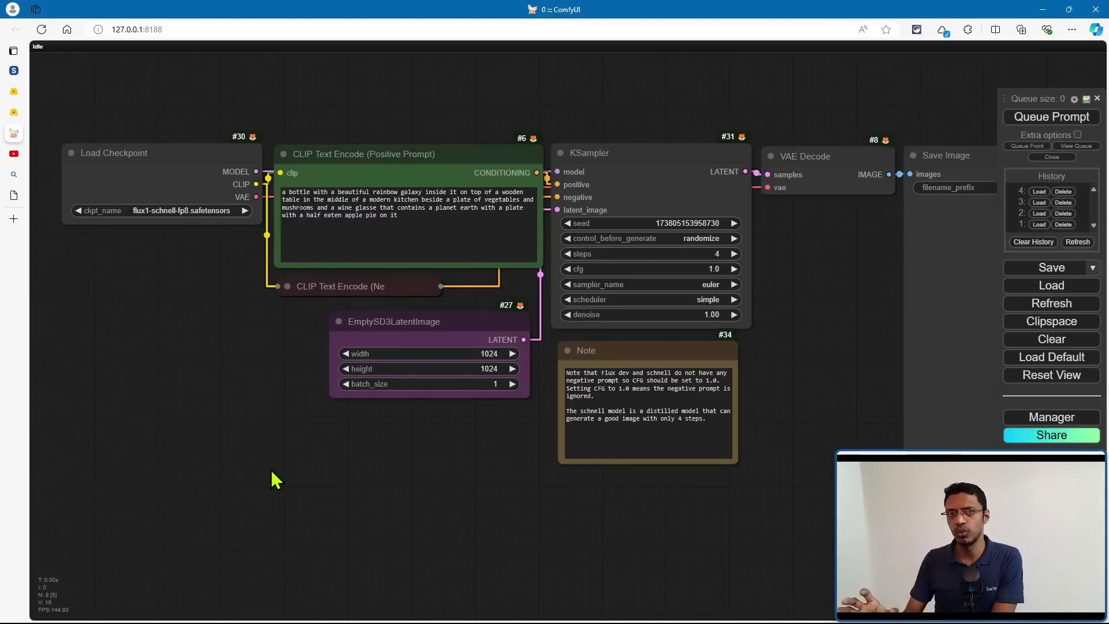
pyautogui.scroll(5, 276, 479)
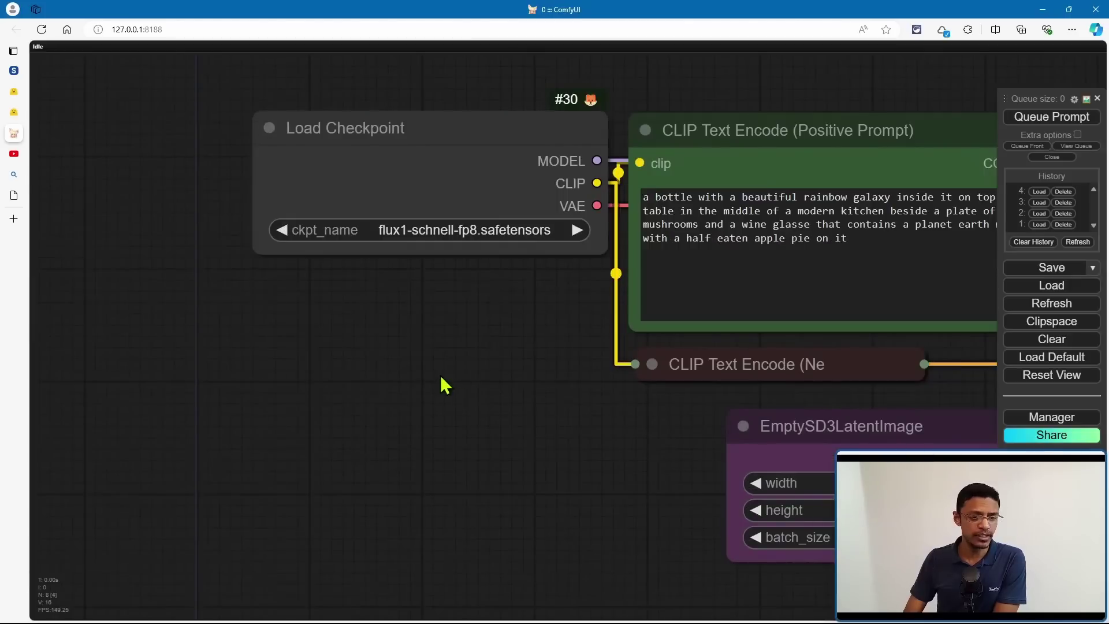
pyautogui.moveTo(445, 382); pyautogui.dragTo(291, 329)
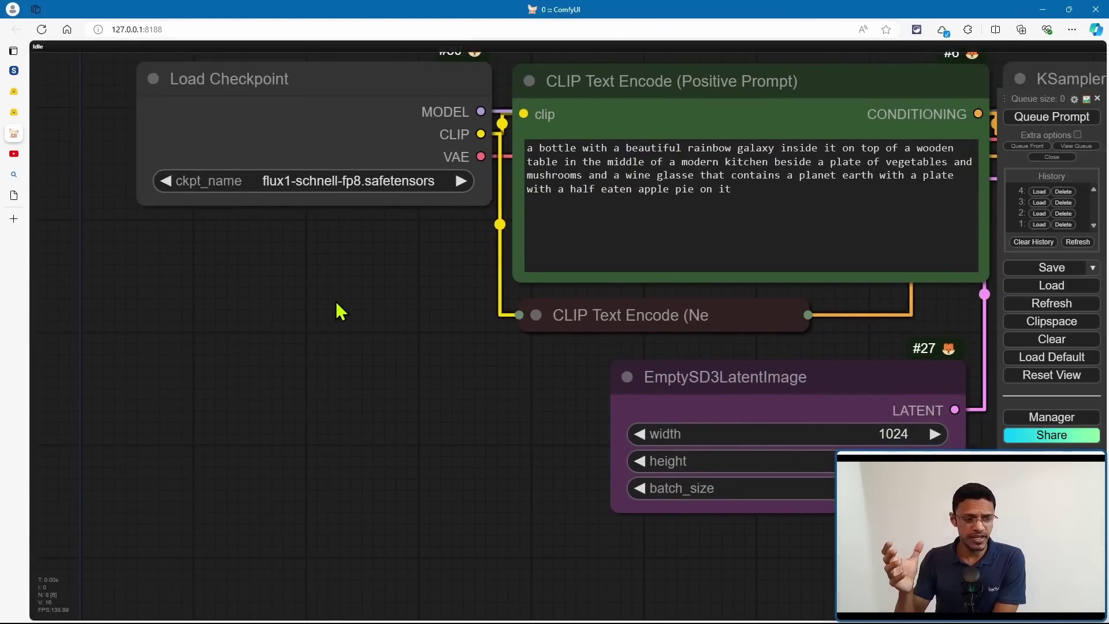
pyautogui.scroll(-5, 337, 312)
pyautogui.scroll(4, 297, 227)
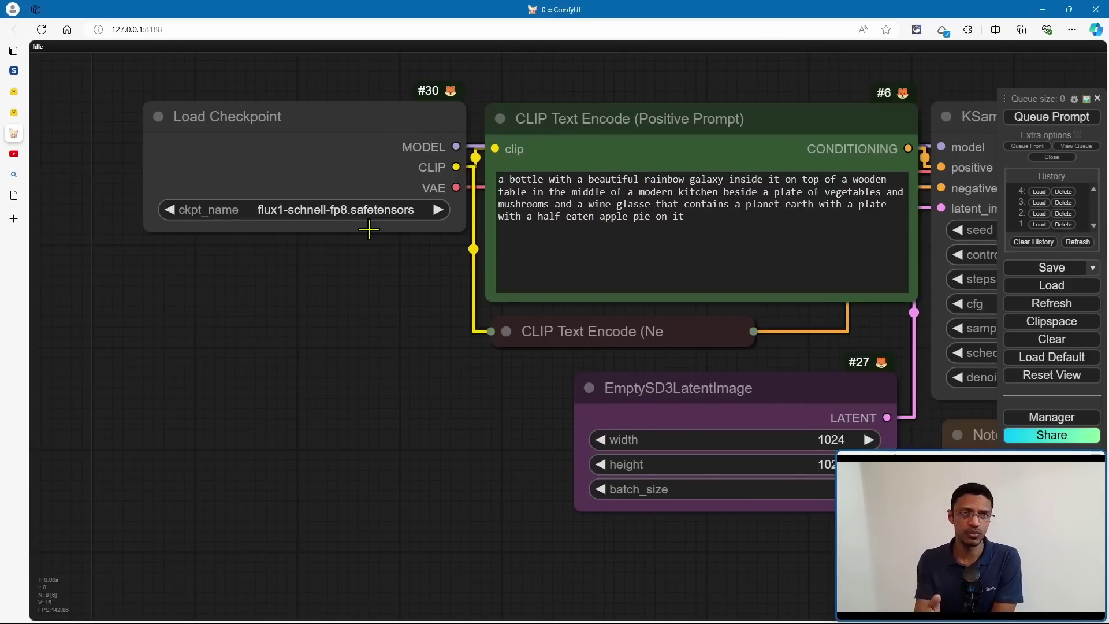
pyautogui.scroll(-2, 421, 508)
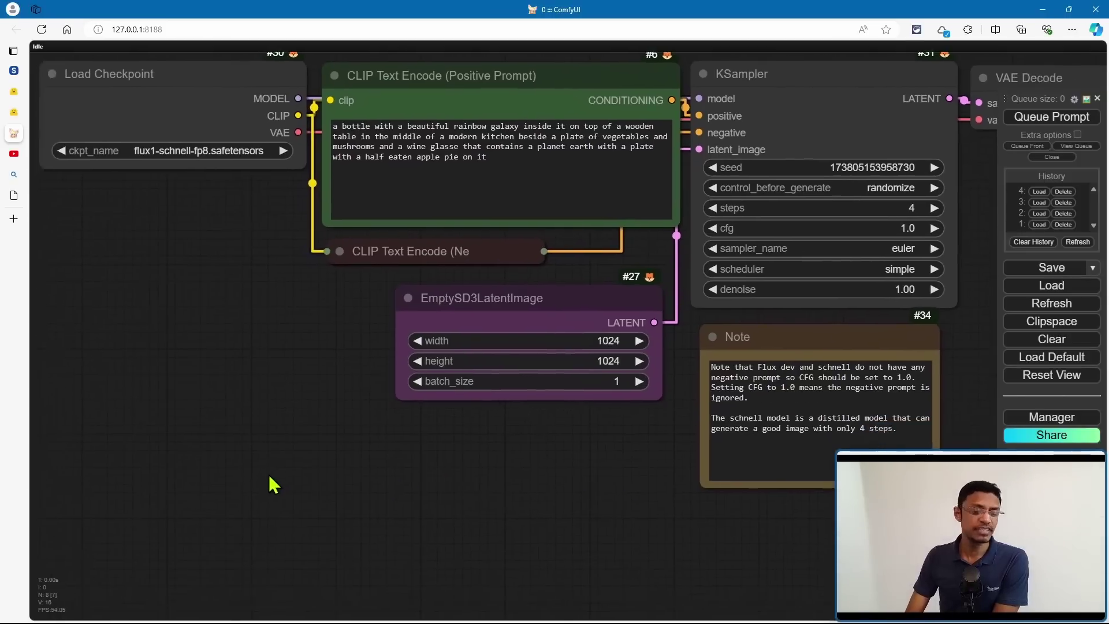
pyautogui.moveTo(269, 470); pyautogui.dragTo(346, 452)
pyautogui.scroll(3, 540, 426)
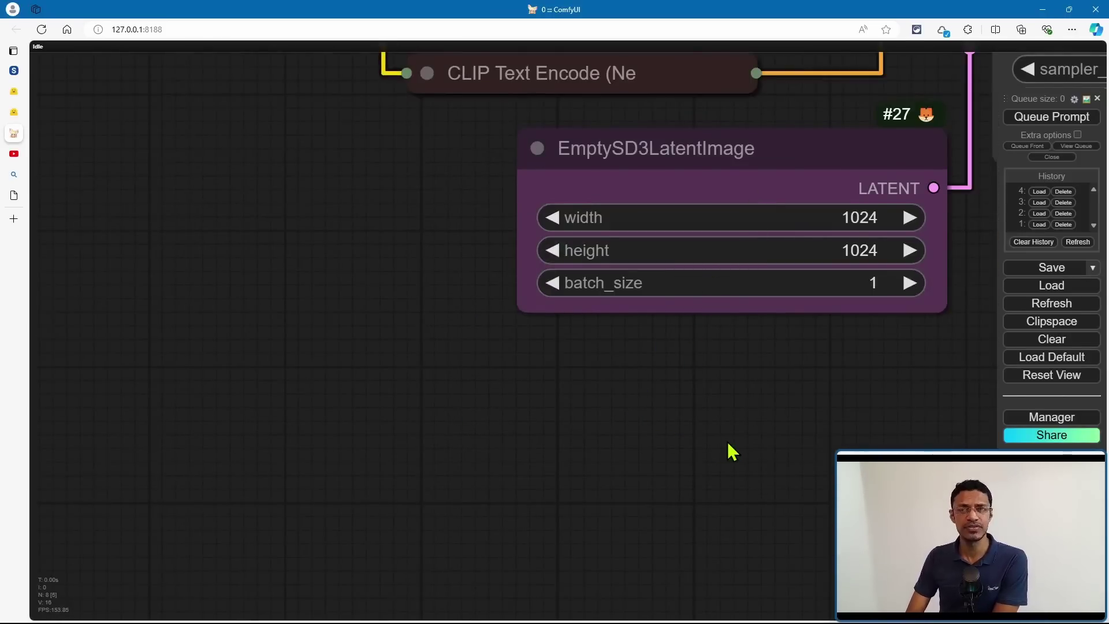
pyautogui.scroll(-5, 686, 416)
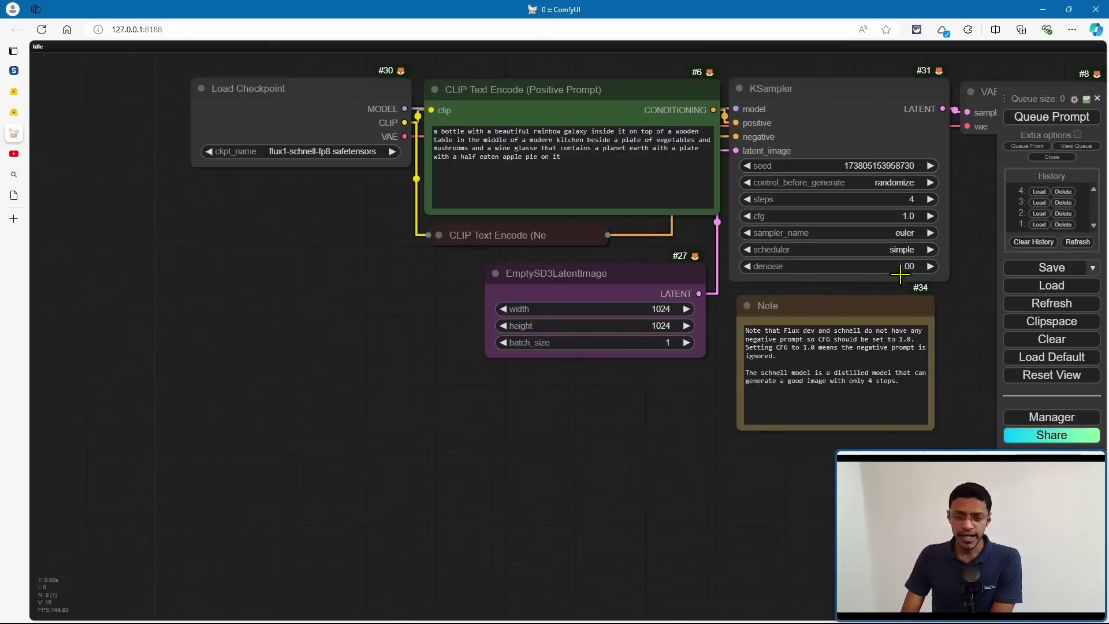
pyautogui.scroll(10, 701, 297)
pyautogui.scroll(3, 715, 294)
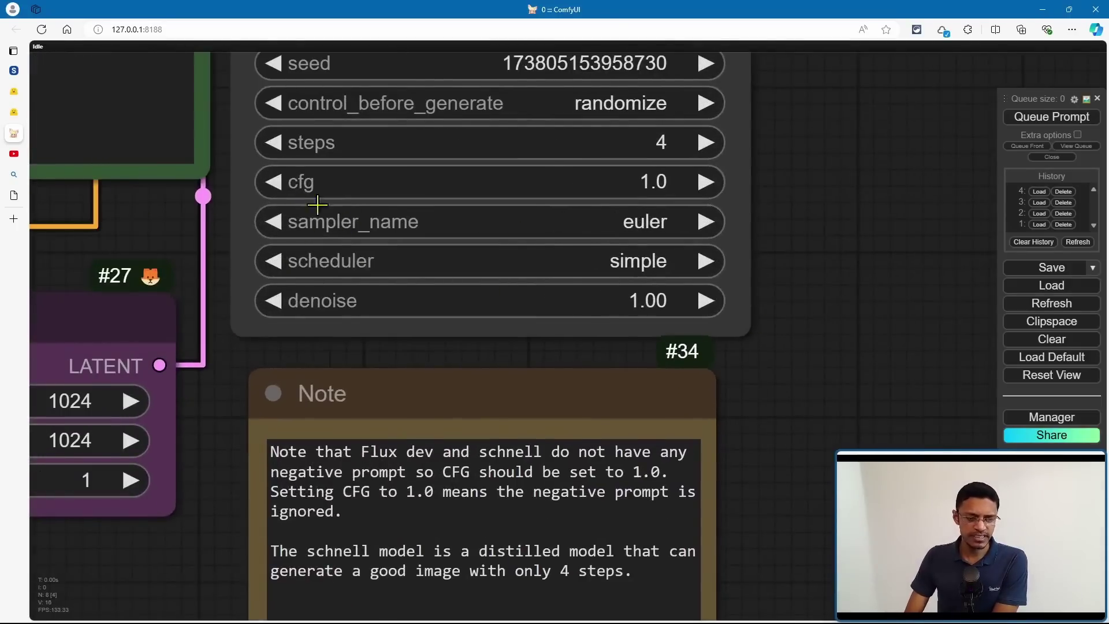
pyautogui.scroll(-4, 795, 357)
pyautogui.moveTo(797, 346); pyautogui.dragTo(800, 150)
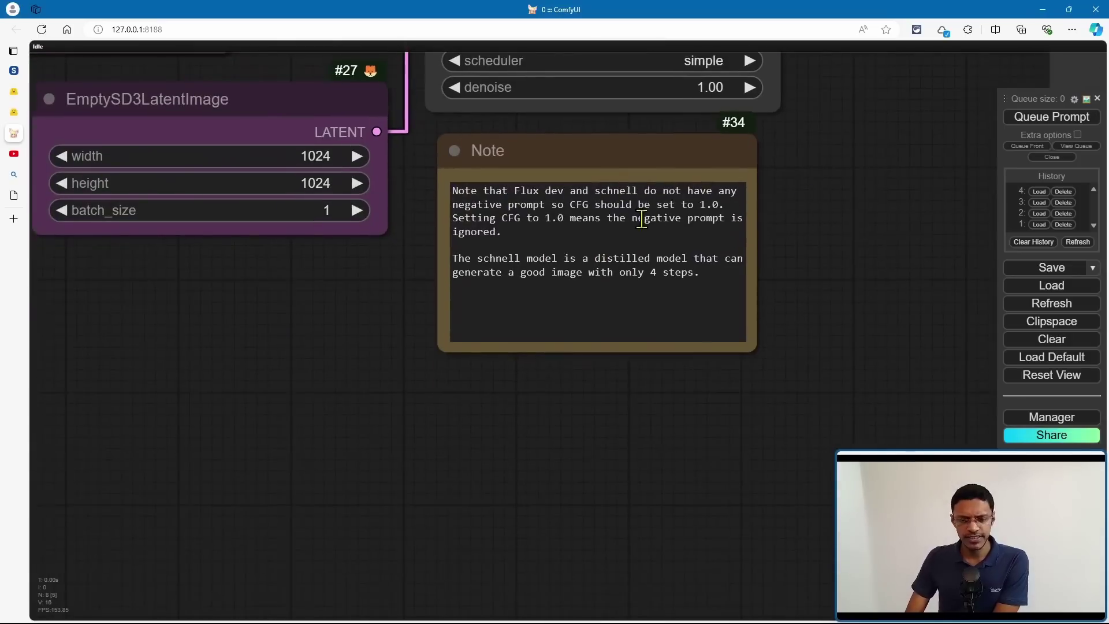
pyautogui.moveTo(514, 222); pyautogui.dragTo(570, 223)
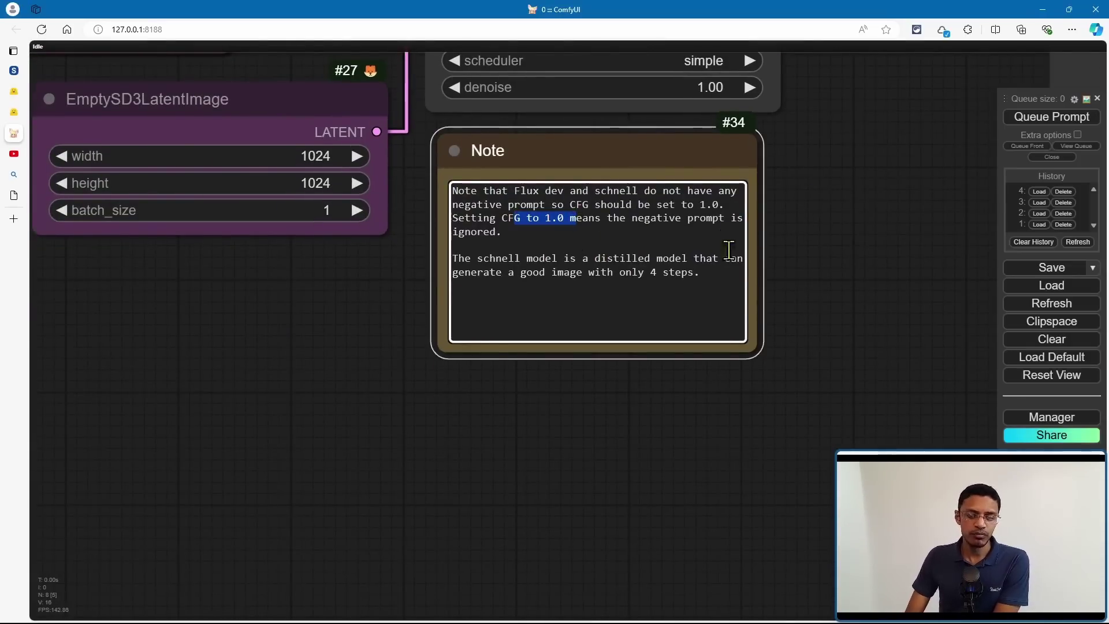
pyautogui.moveTo(289, 348); pyautogui.dragTo(552, 372)
pyautogui.scroll(-1, 575, 341)
pyautogui.moveTo(584, 200); pyautogui.dragTo(515, 371)
pyautogui.click(414, 115)
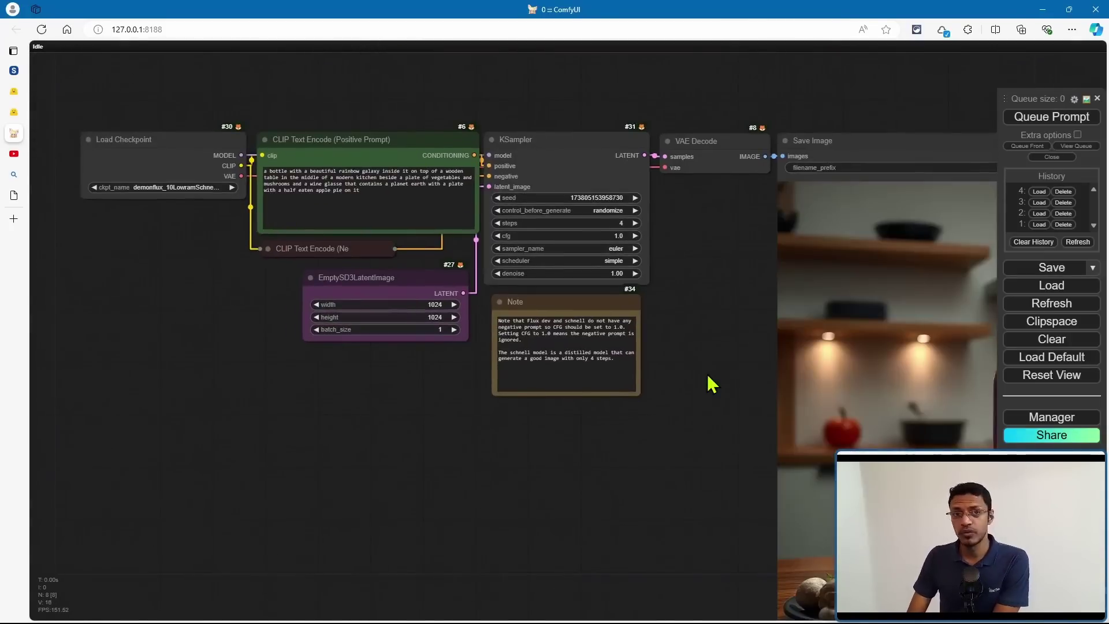
pyautogui.moveTo(708, 383); pyautogui.dragTo(532, 326)
pyautogui.scroll(6, 231, 87)
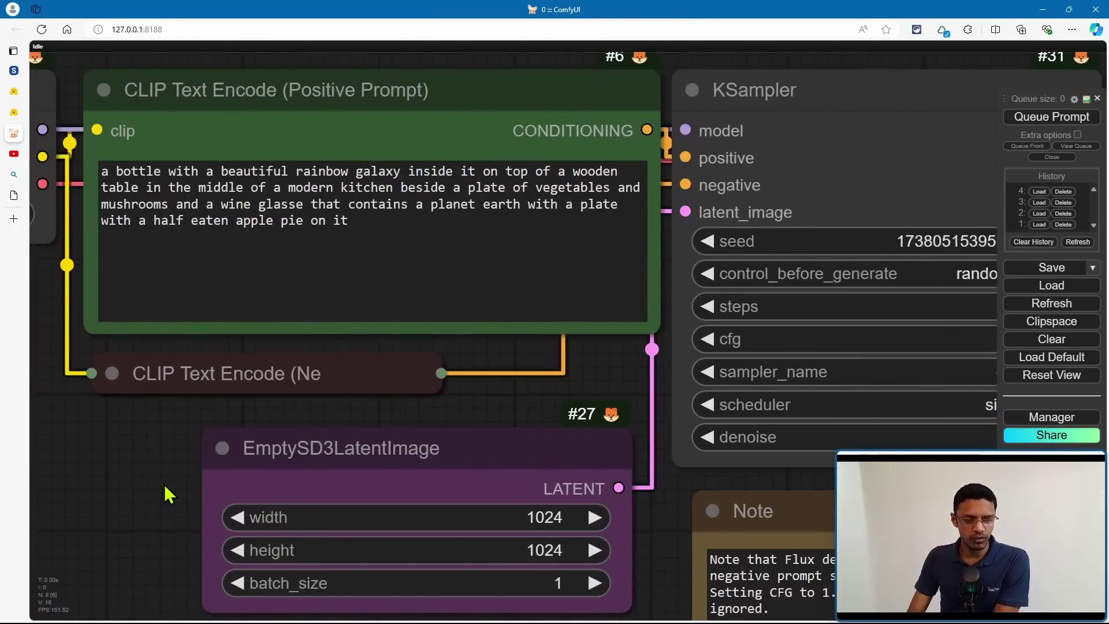
pyautogui.scroll(-5, 139, 479)
pyautogui.scroll(8, 421, 248)
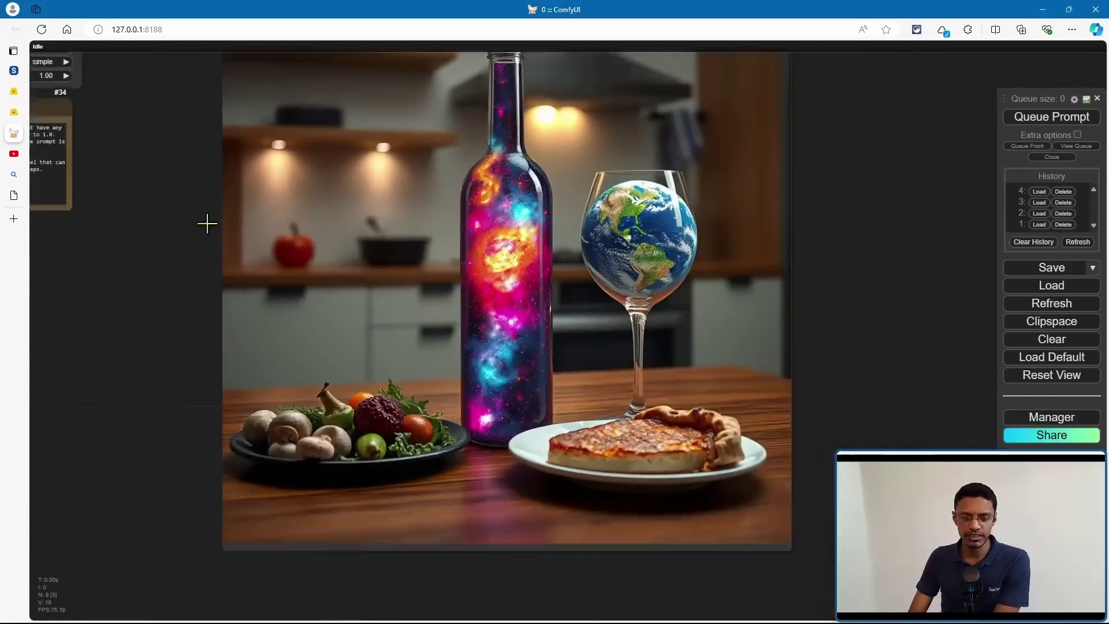
# - Replace the Schnell workflow with the Flux Dev fp8 example by dragging its image into ComfyUI
pyautogui.moveTo(179, 207); pyautogui.dragTo(162, 200)
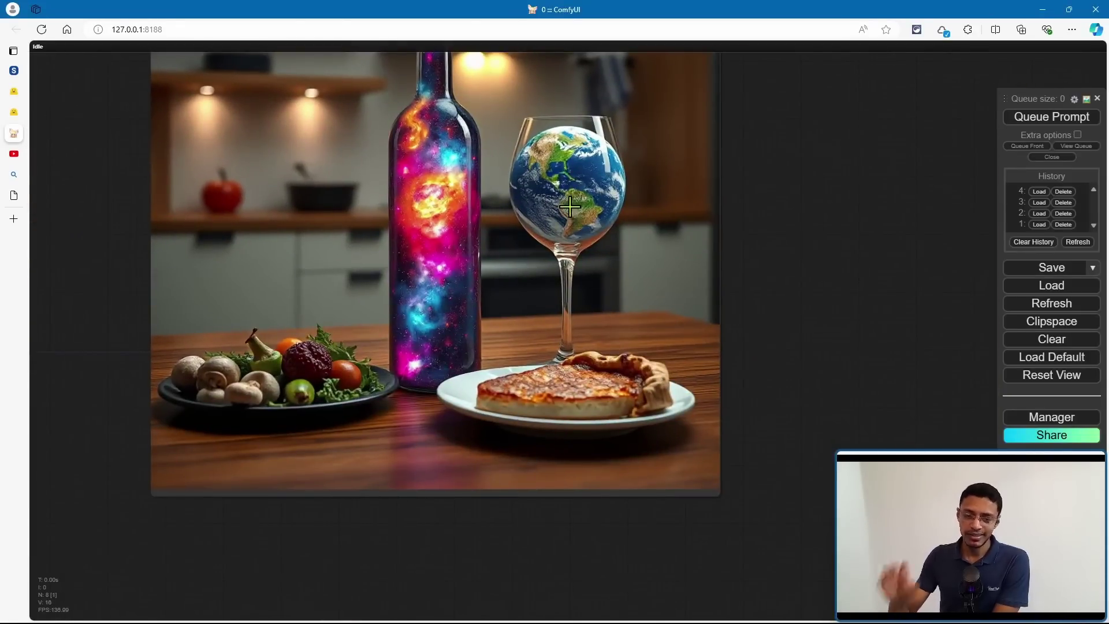
pyautogui.moveTo(623, 297); pyautogui.dragTo(647, 383)
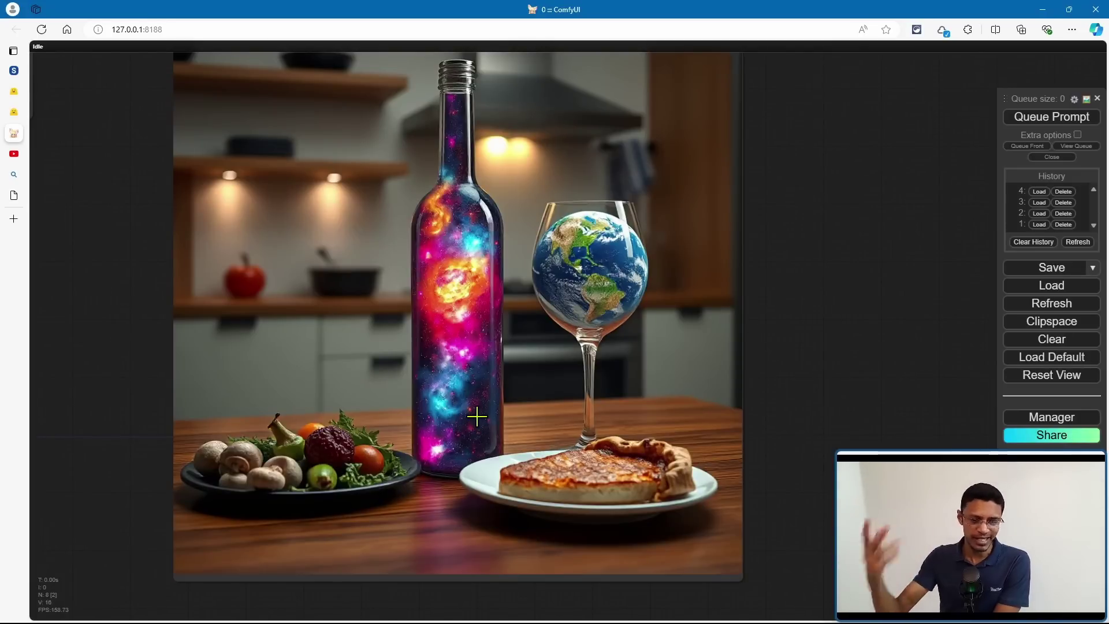
pyautogui.click(58, 198)
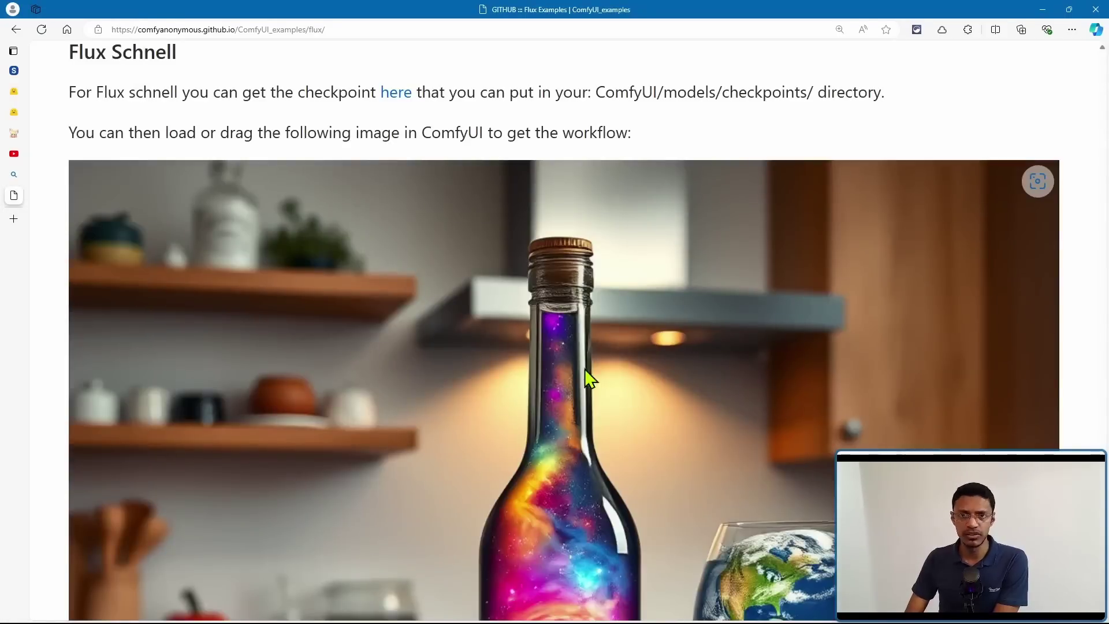
pyautogui.scroll(7, 581, 369)
pyautogui.scroll(-15, 574, 383)
pyautogui.scroll(-4, 500, 438)
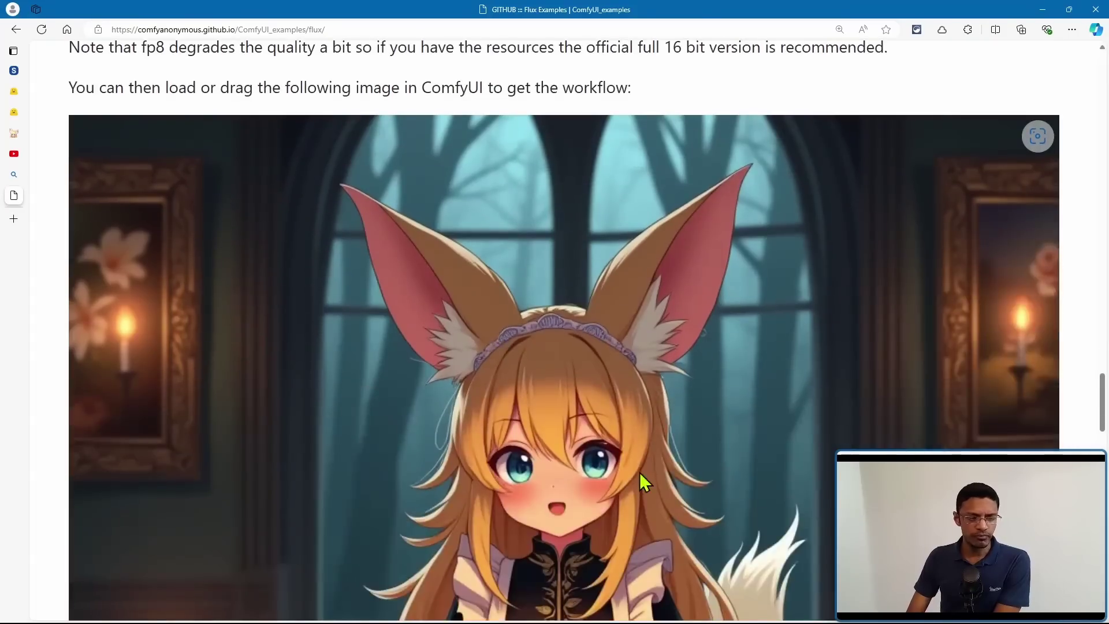
pyautogui.moveTo(636, 470); pyautogui.dragTo(411, 396)
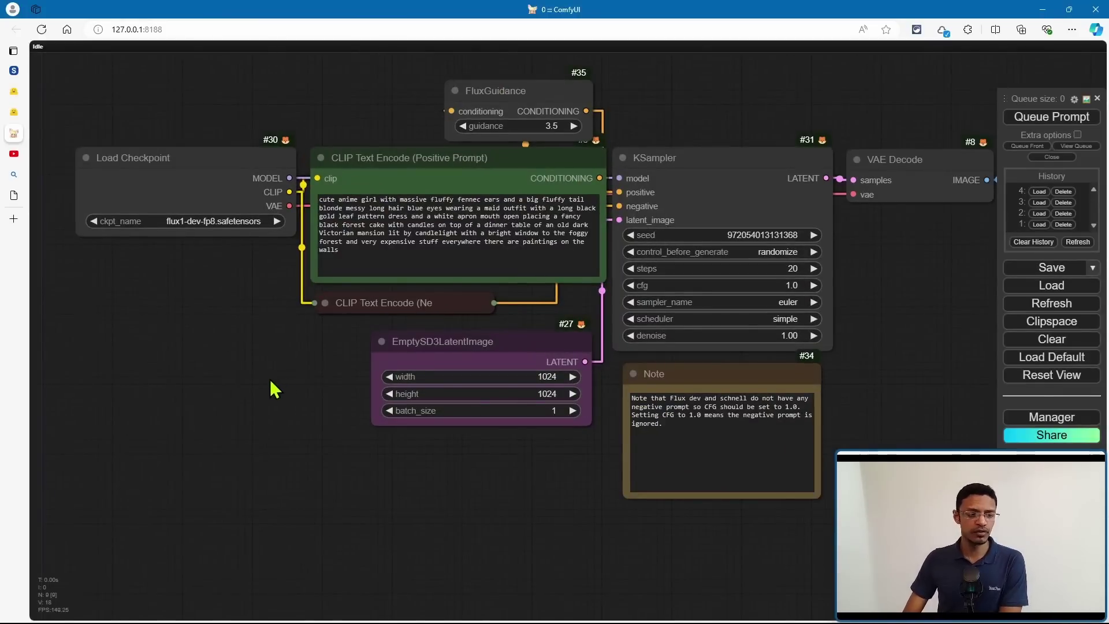
pyautogui.click(162, 168)
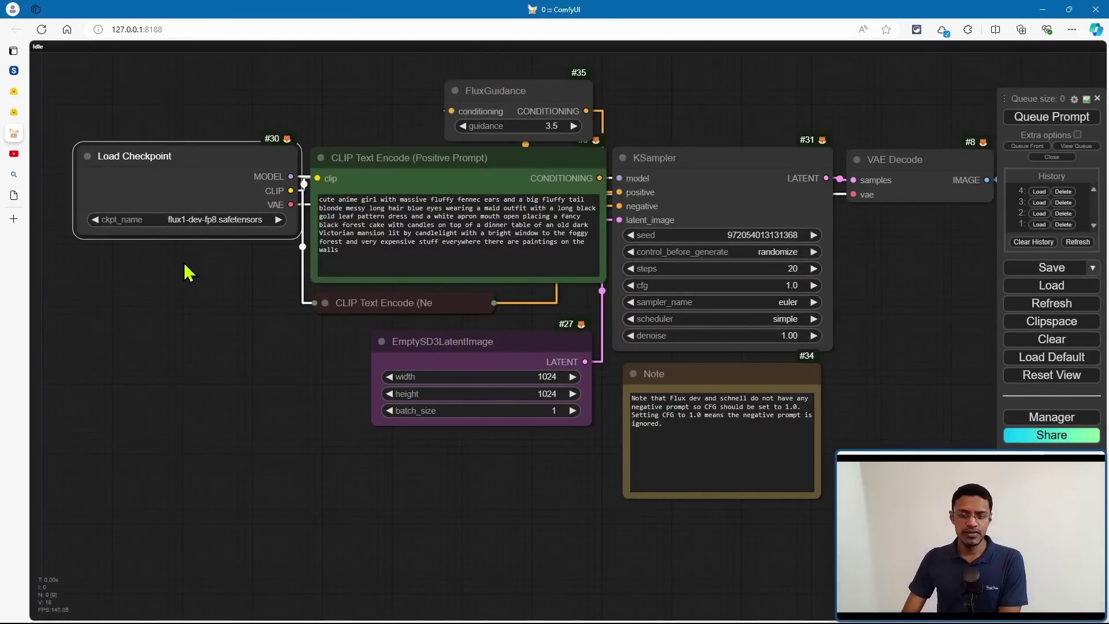
pyautogui.click(539, 92)
pyautogui.moveTo(541, 98); pyautogui.dragTo(543, 90)
pyautogui.moveTo(448, 155); pyautogui.dragTo(445, 153)
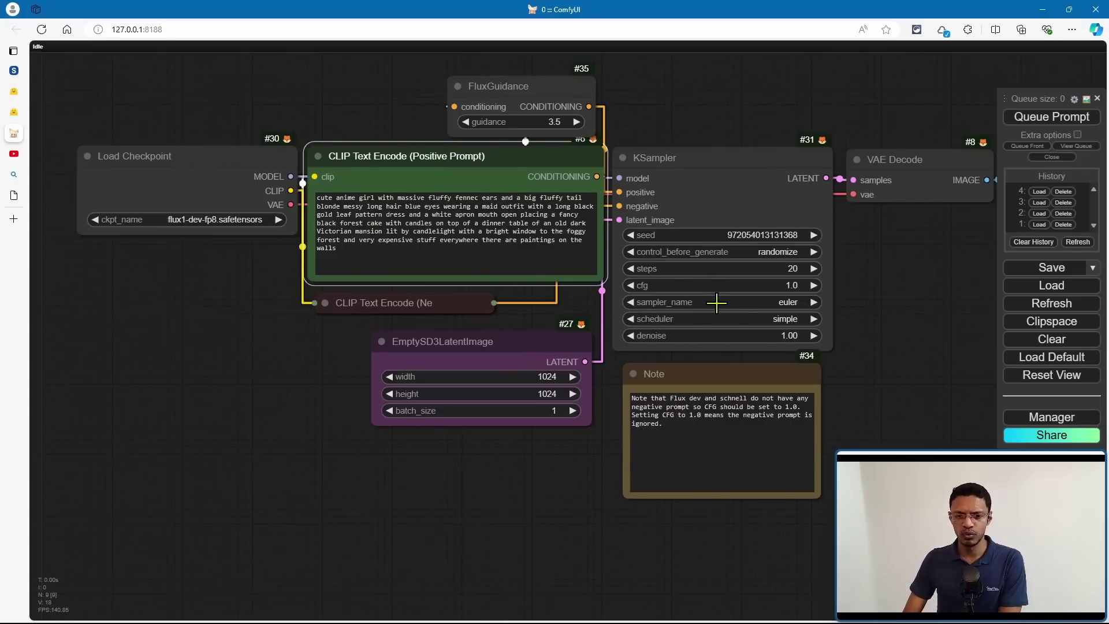
pyautogui.scroll(-2, 724, 305)
pyautogui.scroll(2, 564, 128)
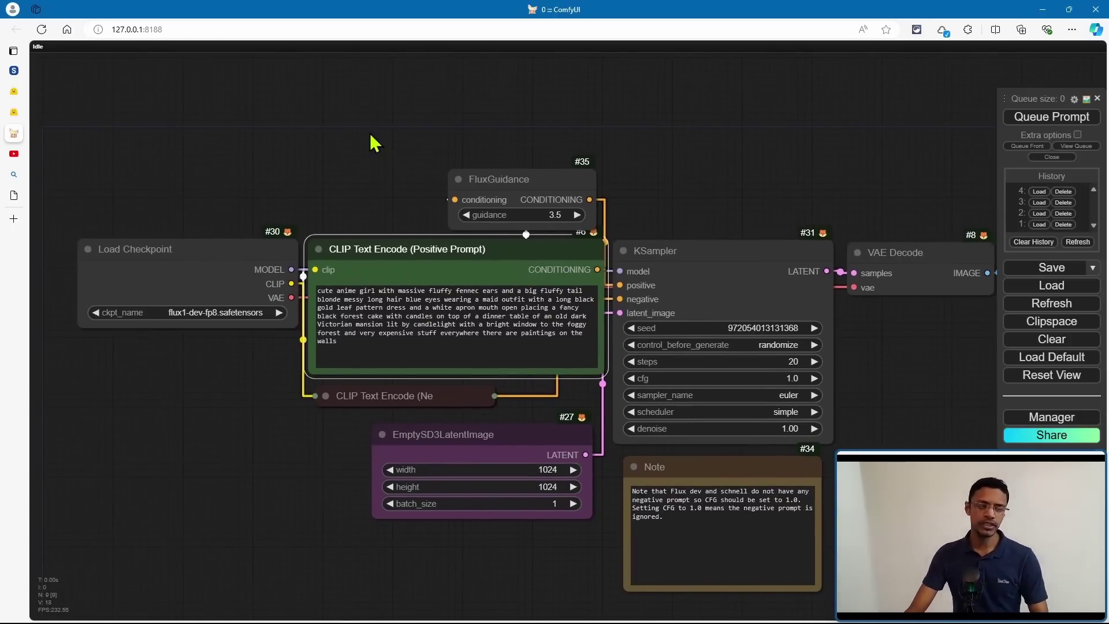
# - Add a ModelSamplingFlux node above the KSampler, then delete it again
pyautogui.doubleClick(341, 126)
pyautogui.write('models')
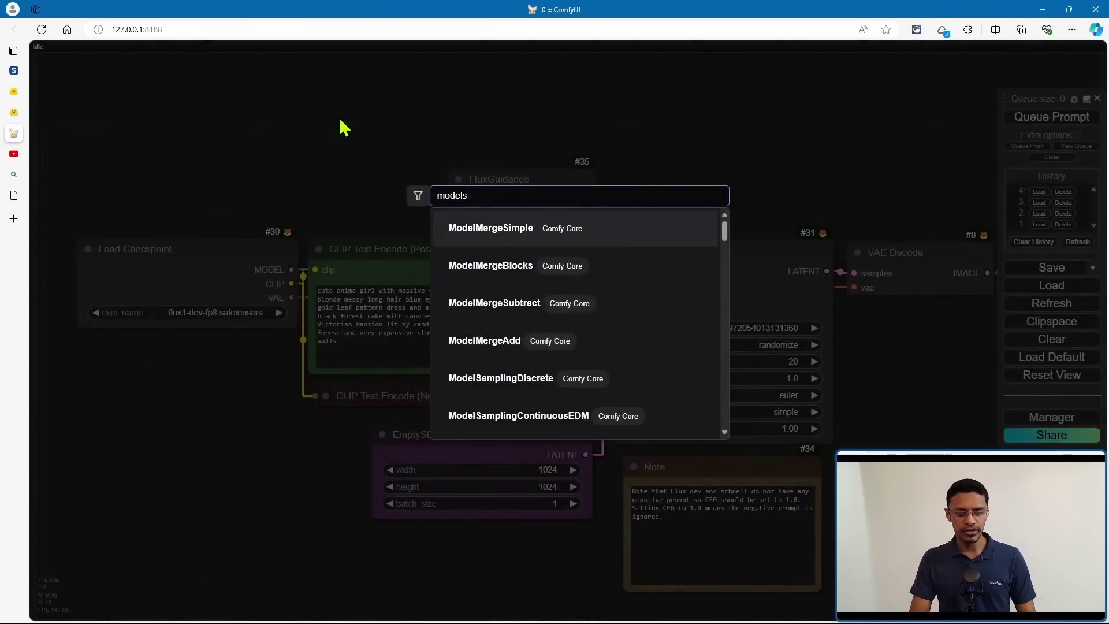
pyautogui.write('ampling')
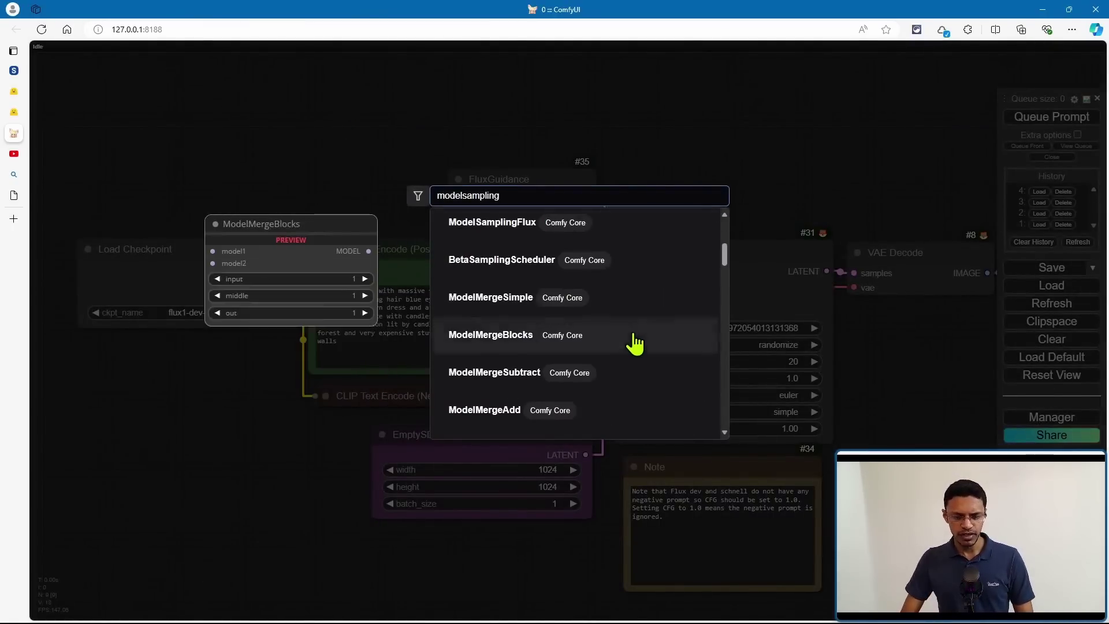
pyautogui.press('Return')
pyautogui.moveTo(433, 106); pyautogui.dragTo(588, 113)
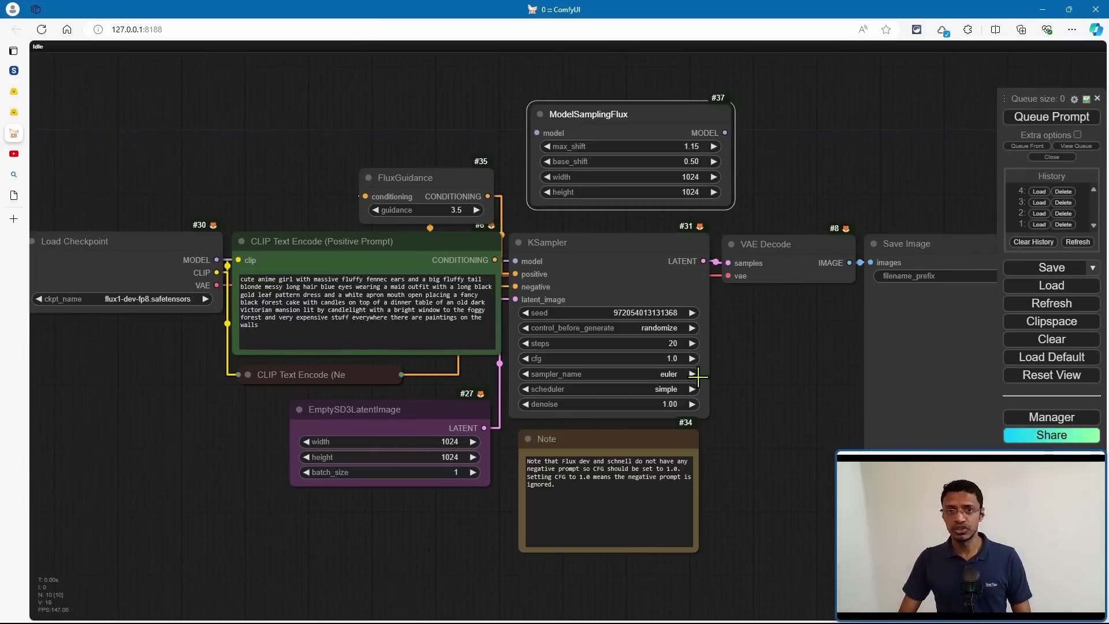
pyautogui.press('Delete')
pyautogui.scroll(2, 148, 391)
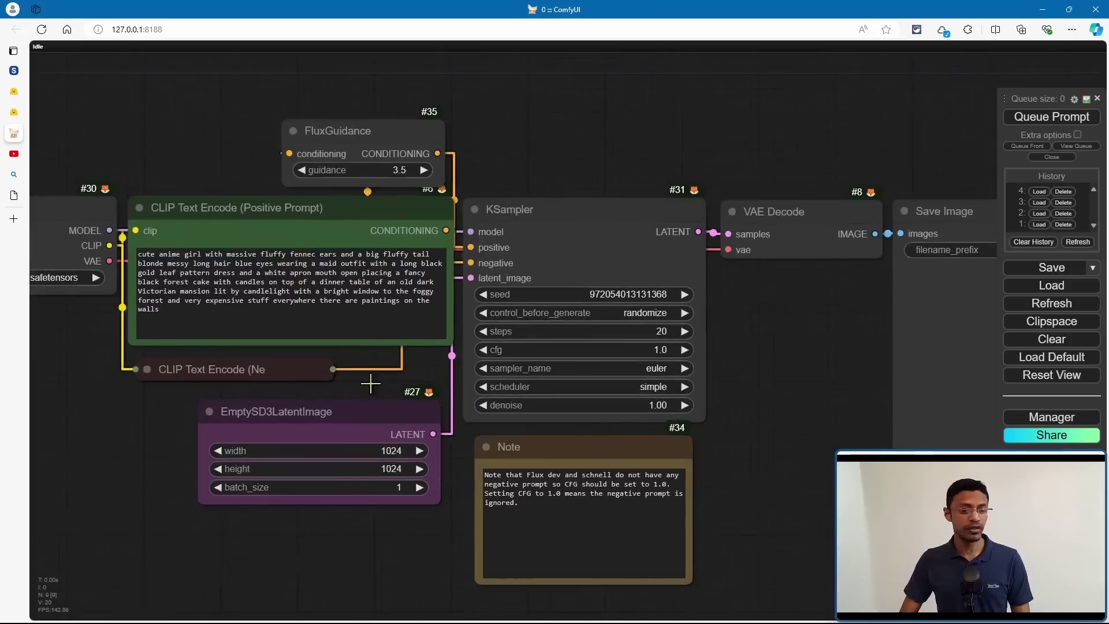
pyautogui.moveTo(234, 392); pyautogui.dragTo(241, 393)
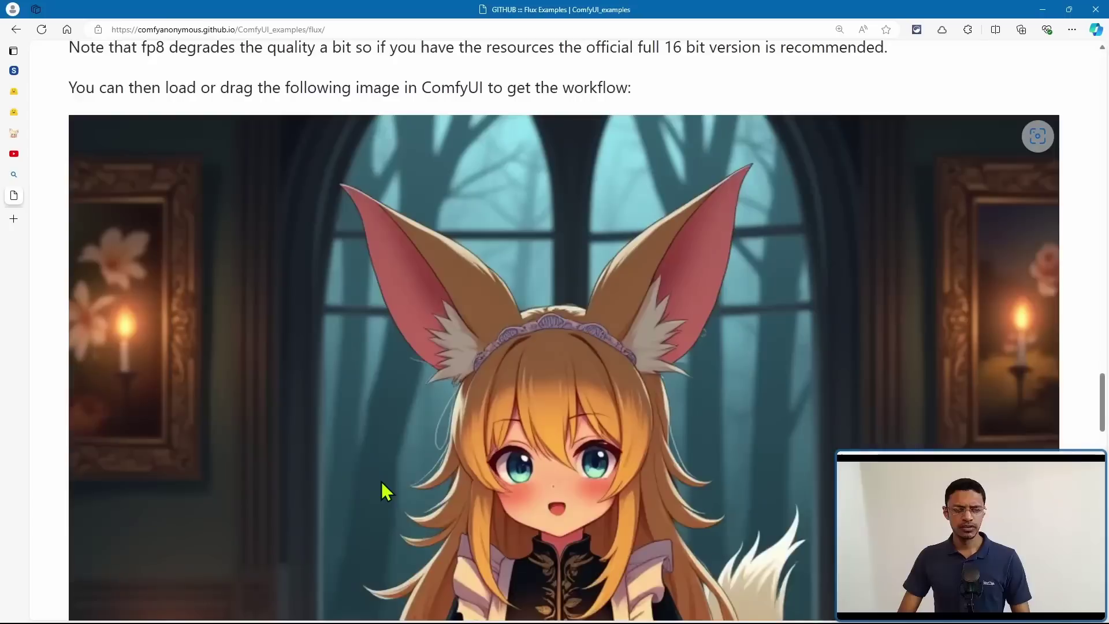
pyautogui.scroll(6, 382, 480)
pyautogui.scroll(-2, 380, 480)
pyautogui.scroll(-1, 379, 478)
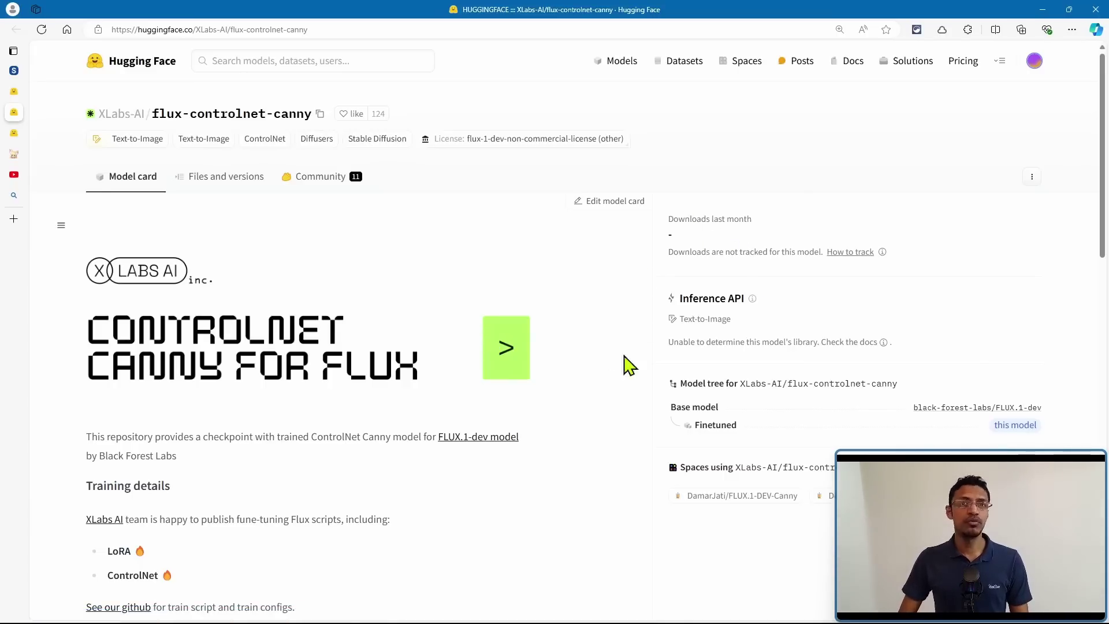
# - Review the flux-controlnet-canny model card: ControlNet Canny for FLUX.1-dev, Non-Commercial License
pyautogui.scroll(-3, 624, 349)
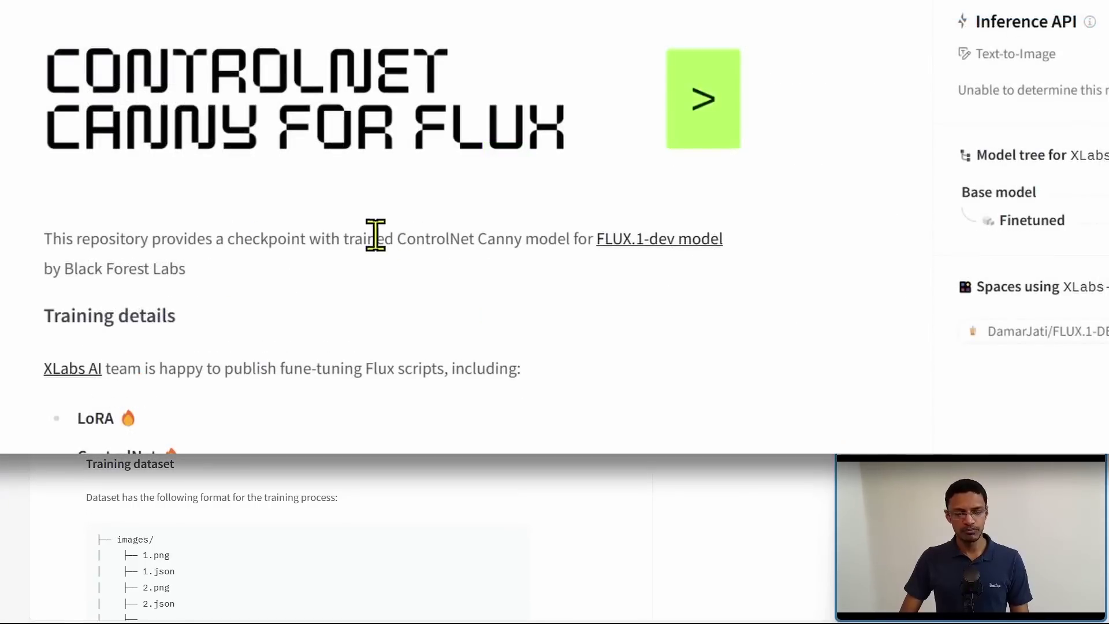
pyautogui.moveTo(344, 239); pyautogui.dragTo(737, 250)
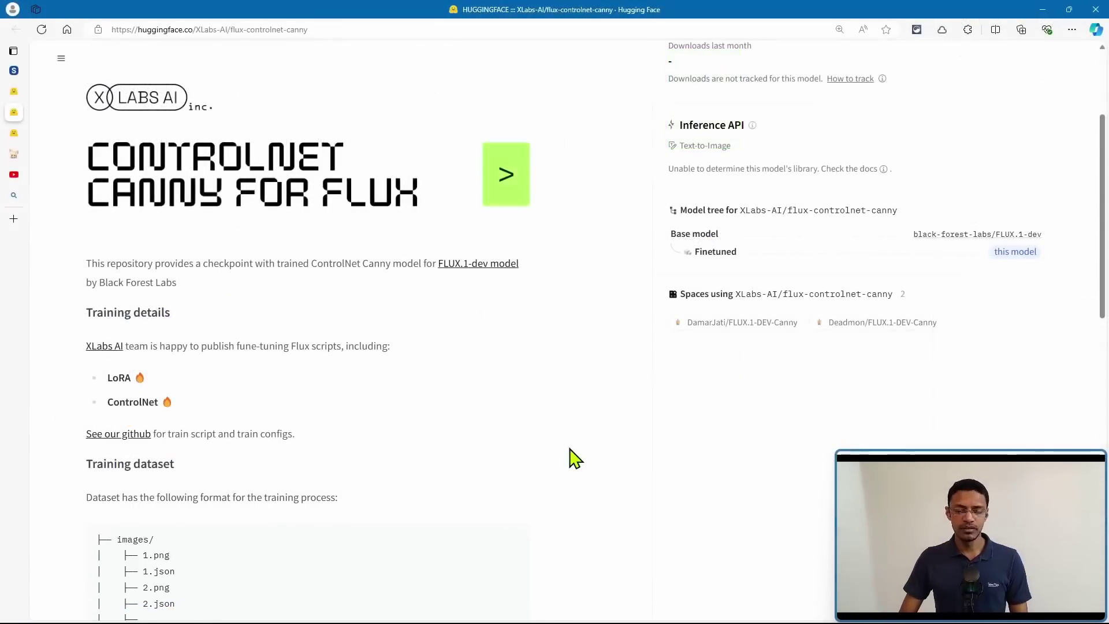
pyautogui.scroll(-10, 555, 404)
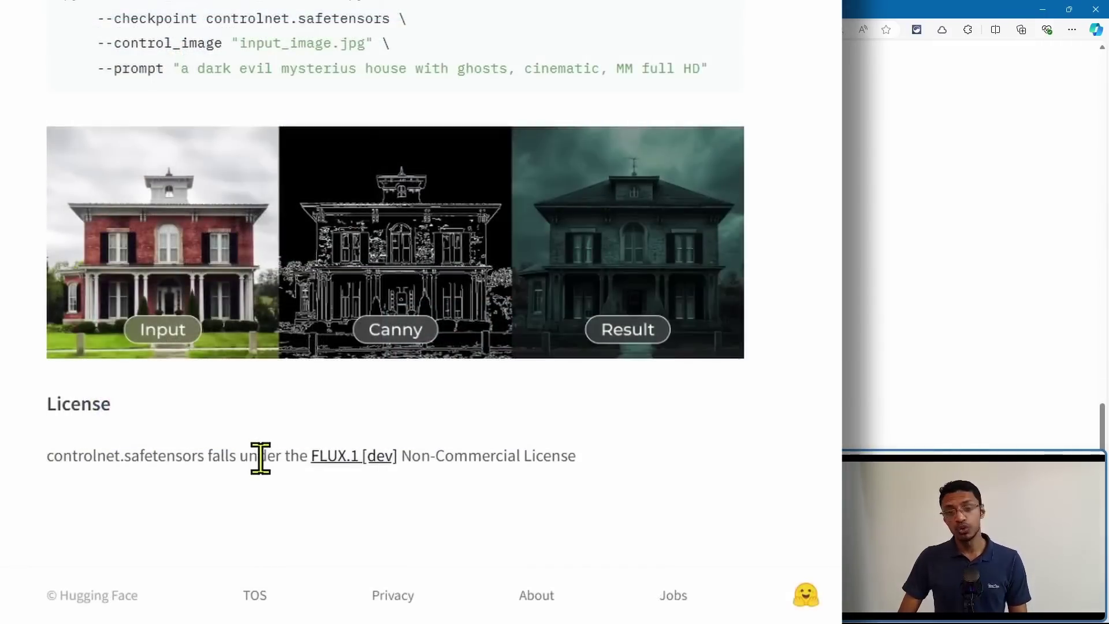
pyautogui.moveTo(577, 456); pyautogui.dragTo(221, 457)
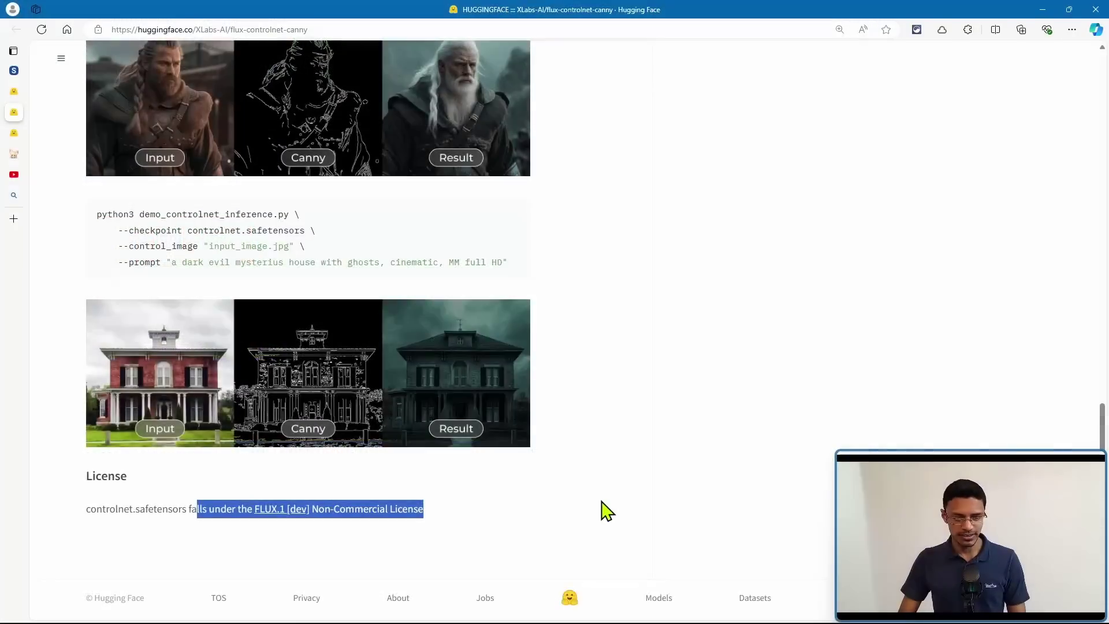
pyautogui.click(855, 454)
pyautogui.scroll(1, 855, 454)
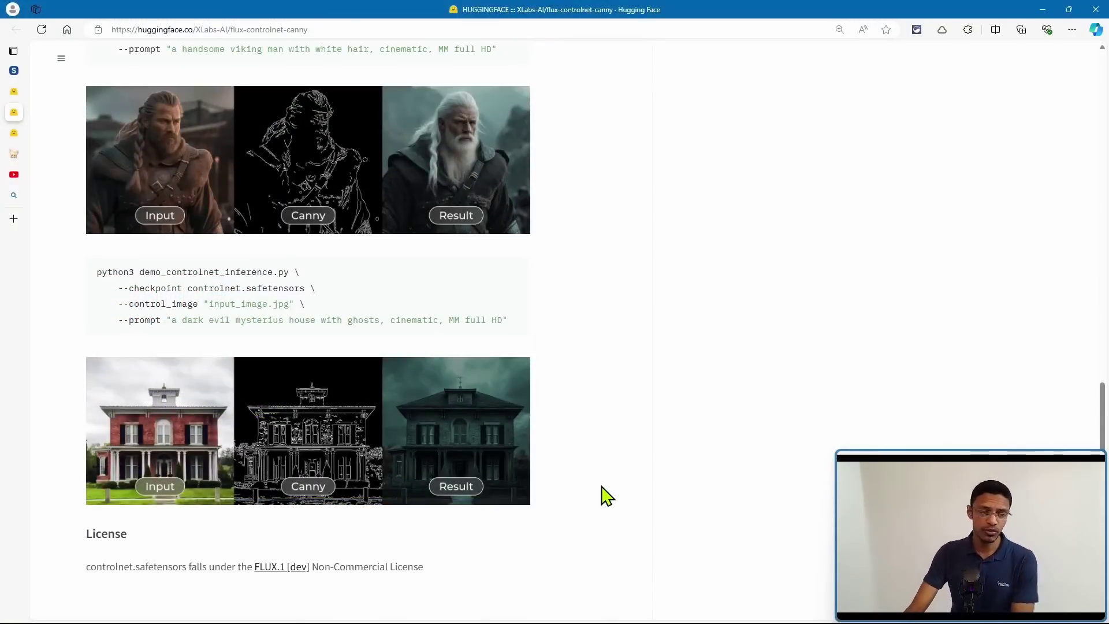
pyautogui.scroll(2, 602, 494)
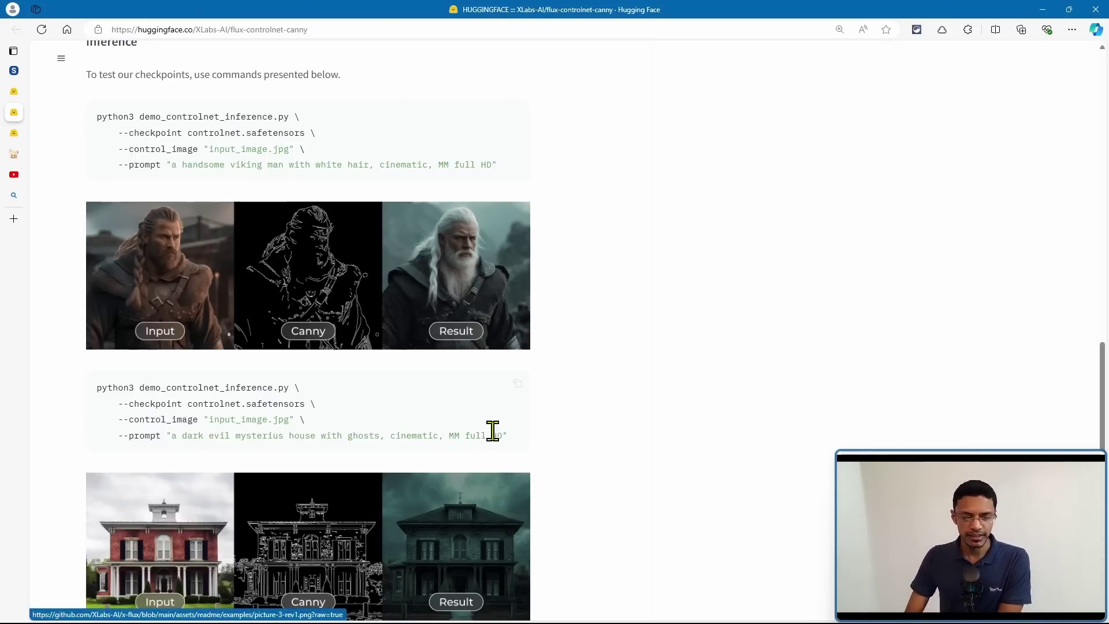
pyautogui.click(443, 199)
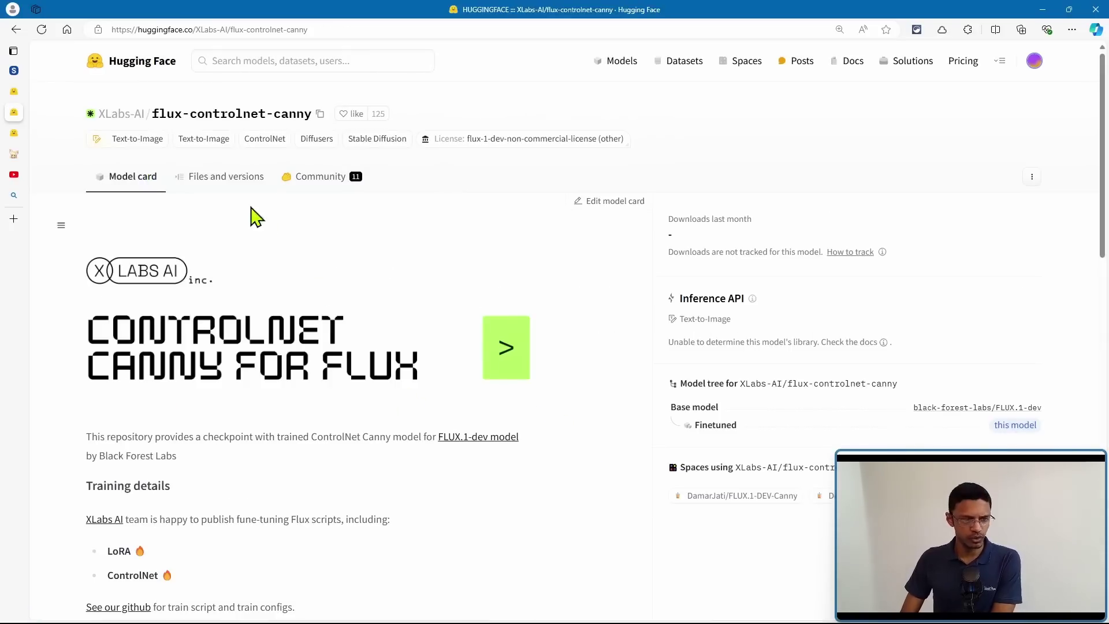
# - Show the repository file list and the local models/controlnet folder
pyautogui.click(219, 188)
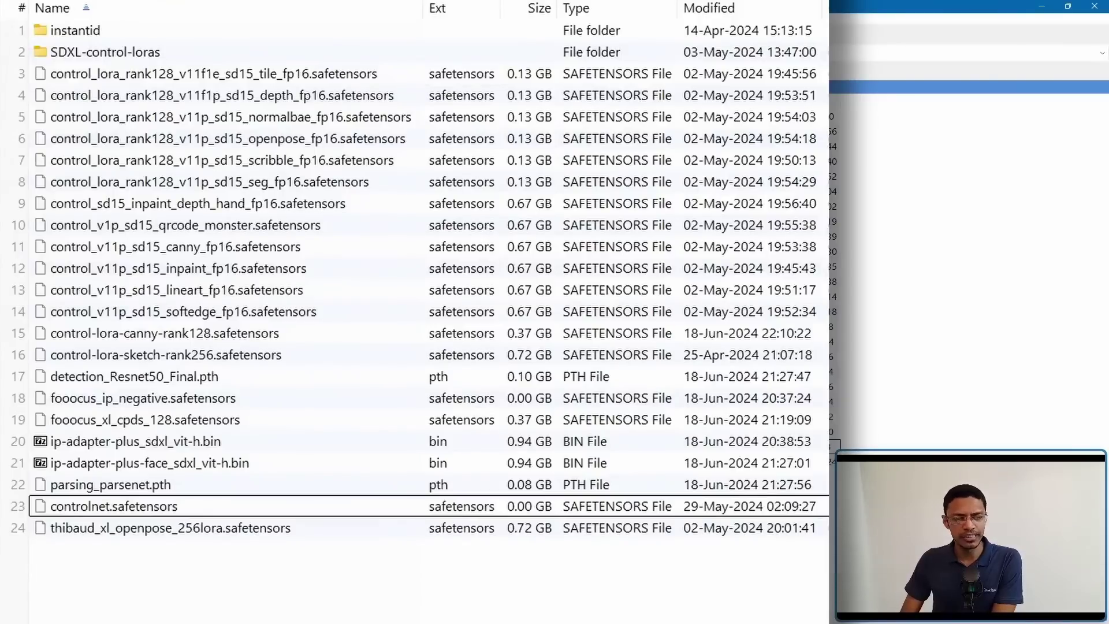
pyautogui.press('BackSpace')
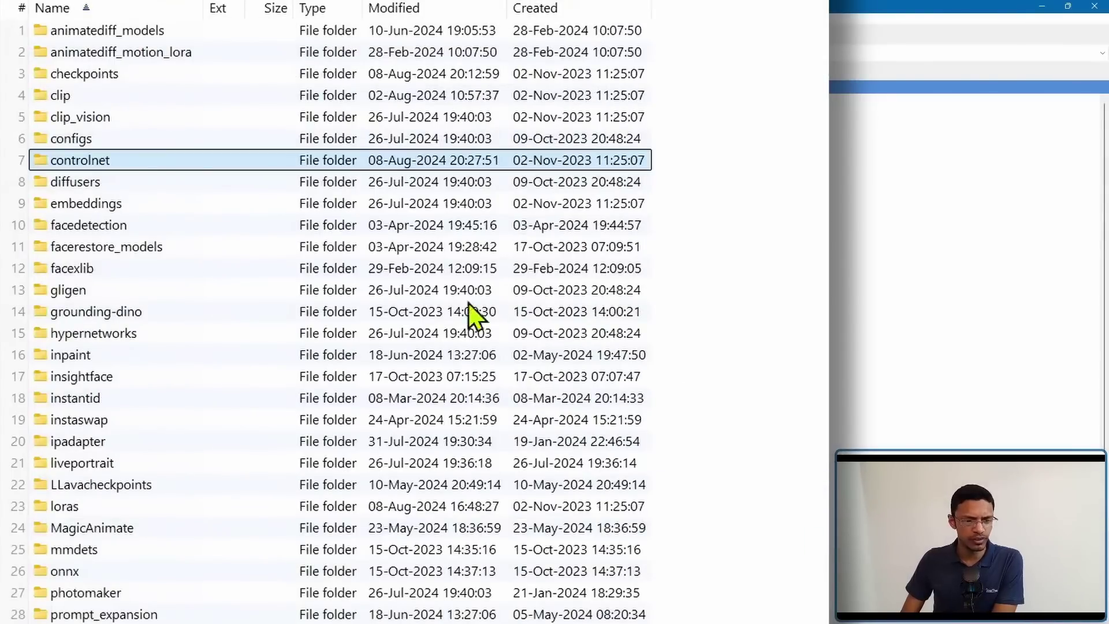
pyautogui.press('Return')
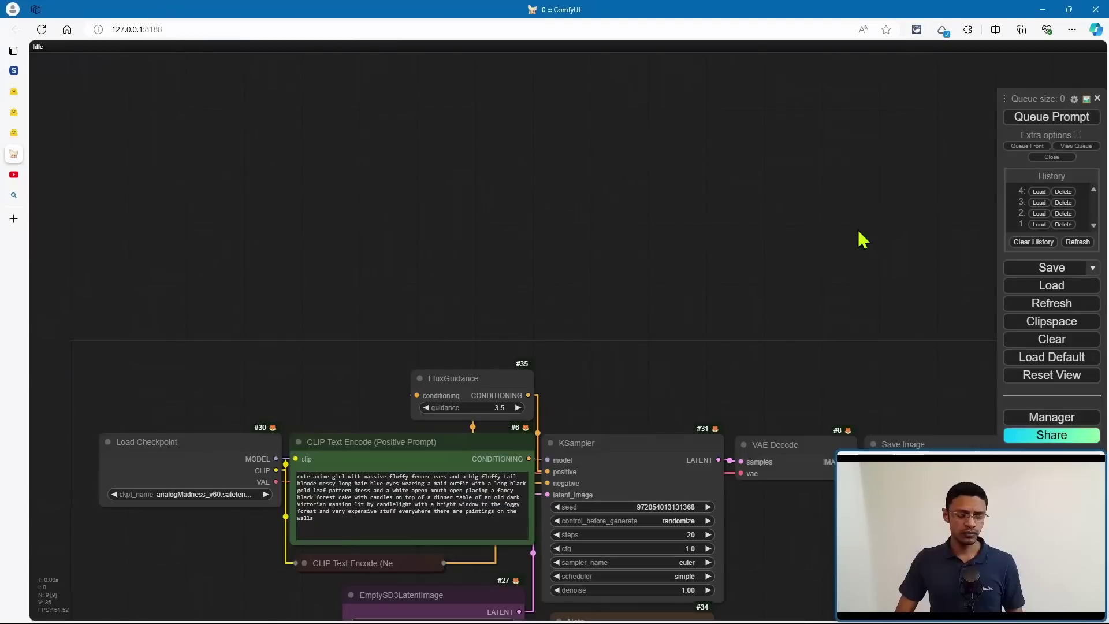
pyautogui.moveTo(818, 329); pyautogui.dragTo(775, 103)
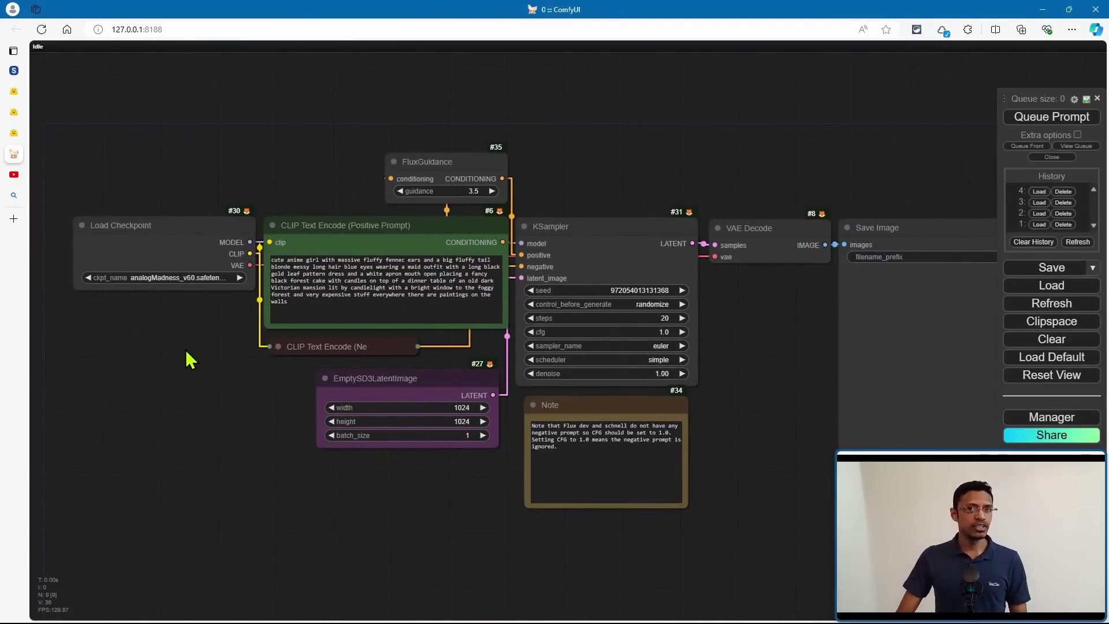
pyautogui.moveTo(186, 349); pyautogui.dragTo(247, 425)
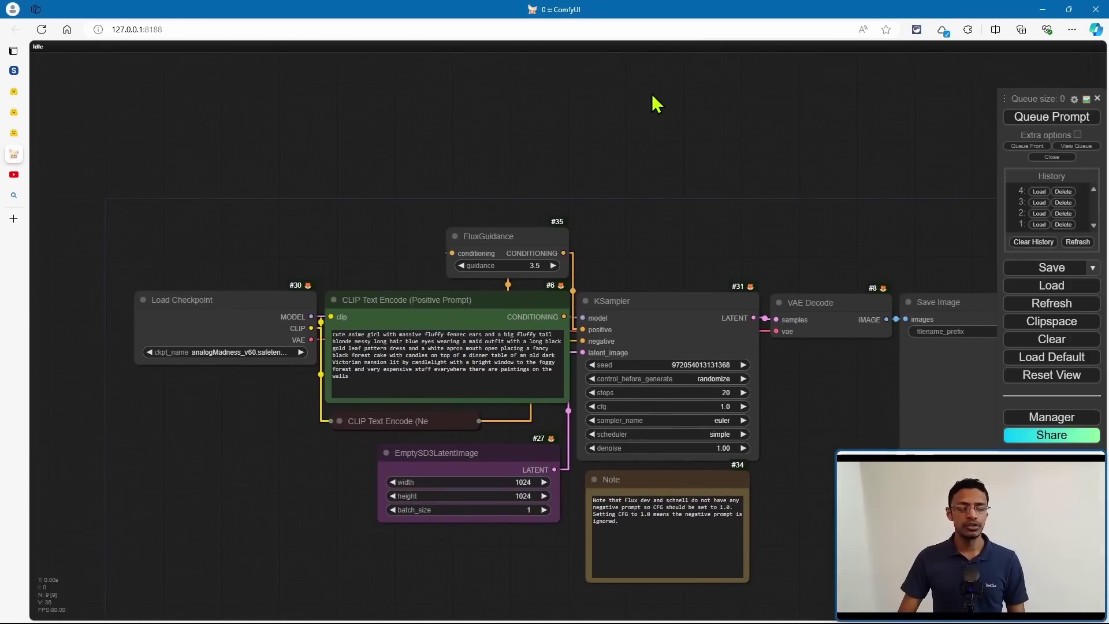
# - Paste Load Image, Canny, Apply ControlNet and Load ControlNet Model nodes into the graph
pyautogui.scroll(1, 665, 149)
pyautogui.hotkey('ctrl', 'v')
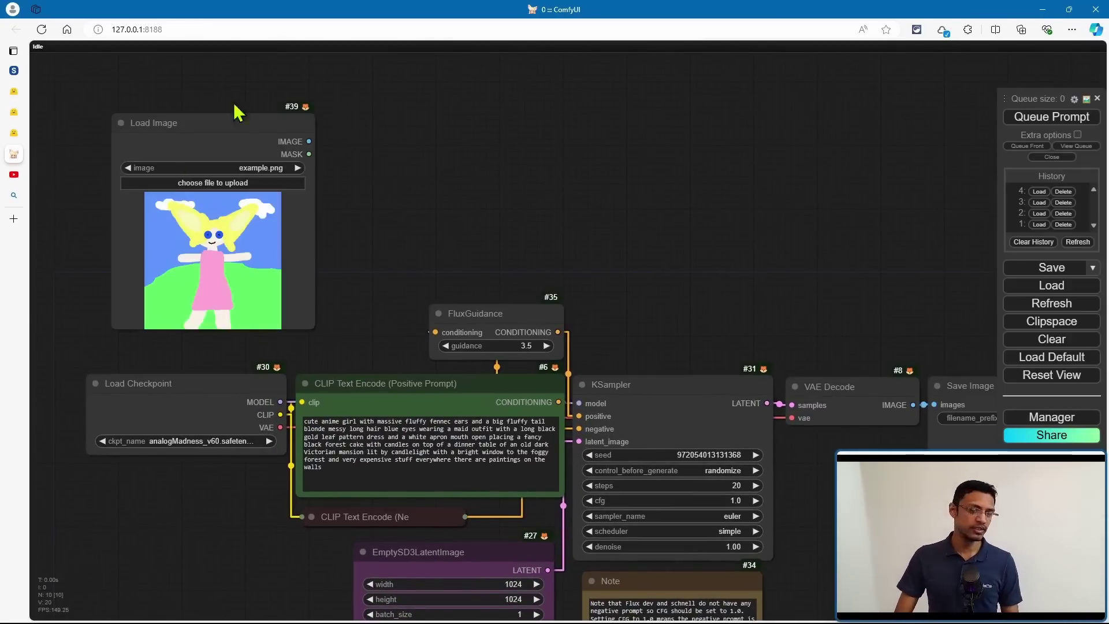
pyautogui.hotkey('ctrl', 'v')
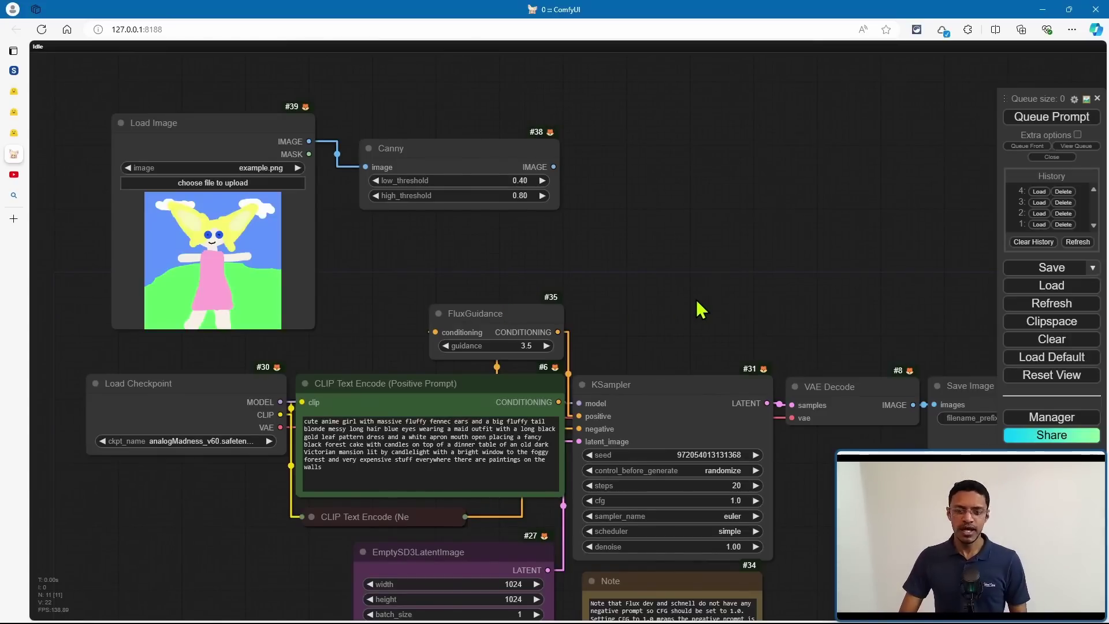
pyautogui.hotkey('ctrl', 'v')
pyautogui.moveTo(751, 261); pyautogui.dragTo(788, 350)
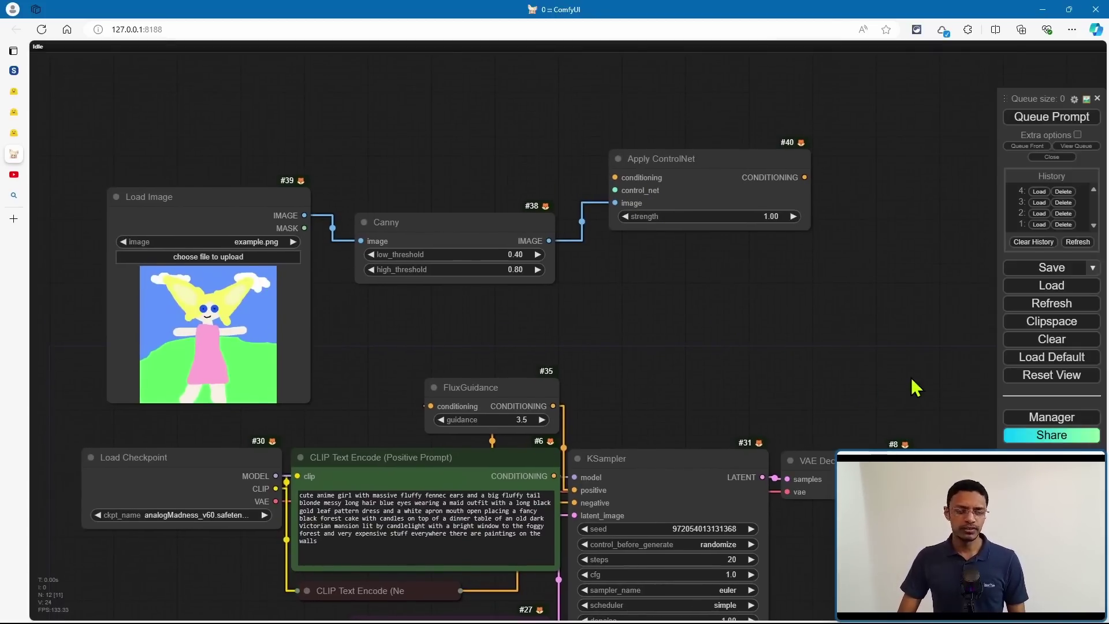
pyautogui.hotkey('ctrl', 'v')
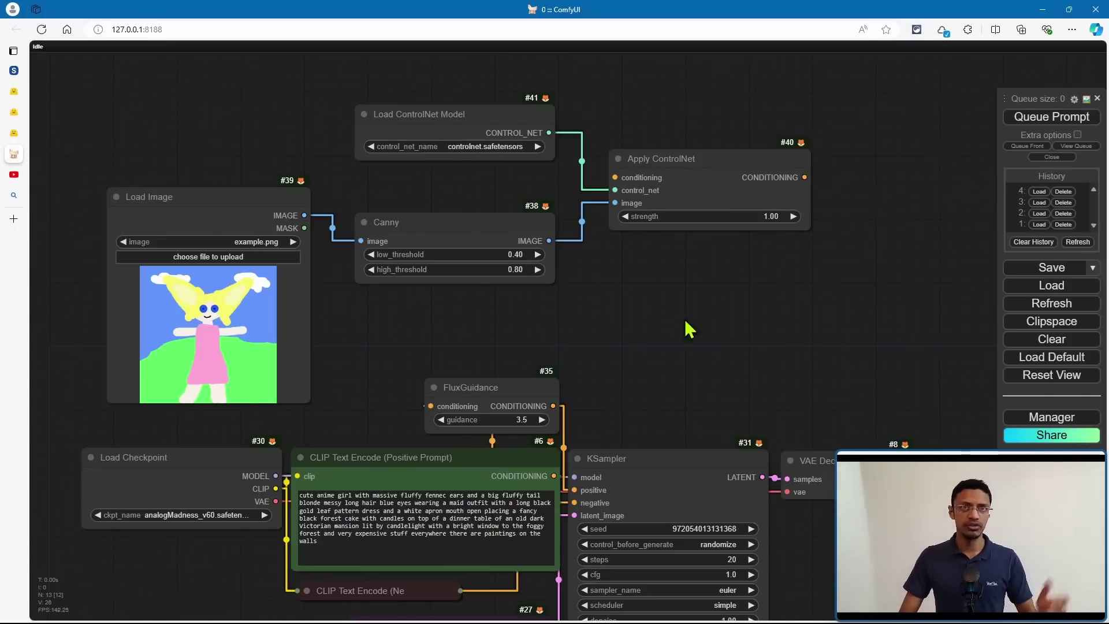
# - Wire FluxGuidance into Apply ControlNet and its output into KSampler positive
pyautogui.scroll(-1, 643, 390)
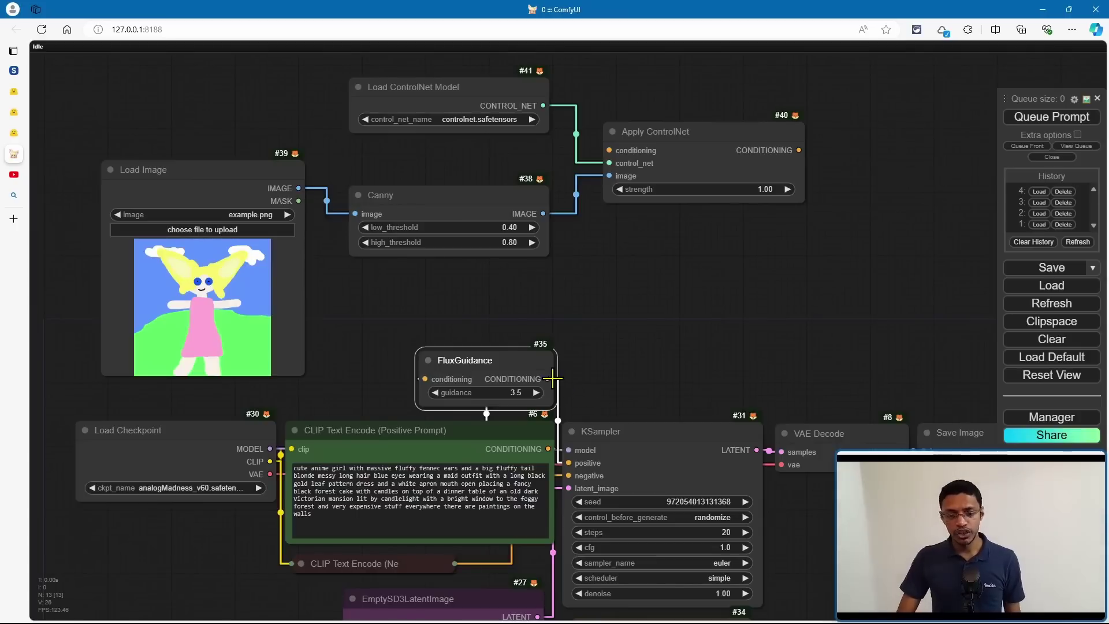
pyautogui.moveTo(547, 378); pyautogui.dragTo(601, 173)
pyautogui.moveTo(799, 150); pyautogui.dragTo(580, 464)
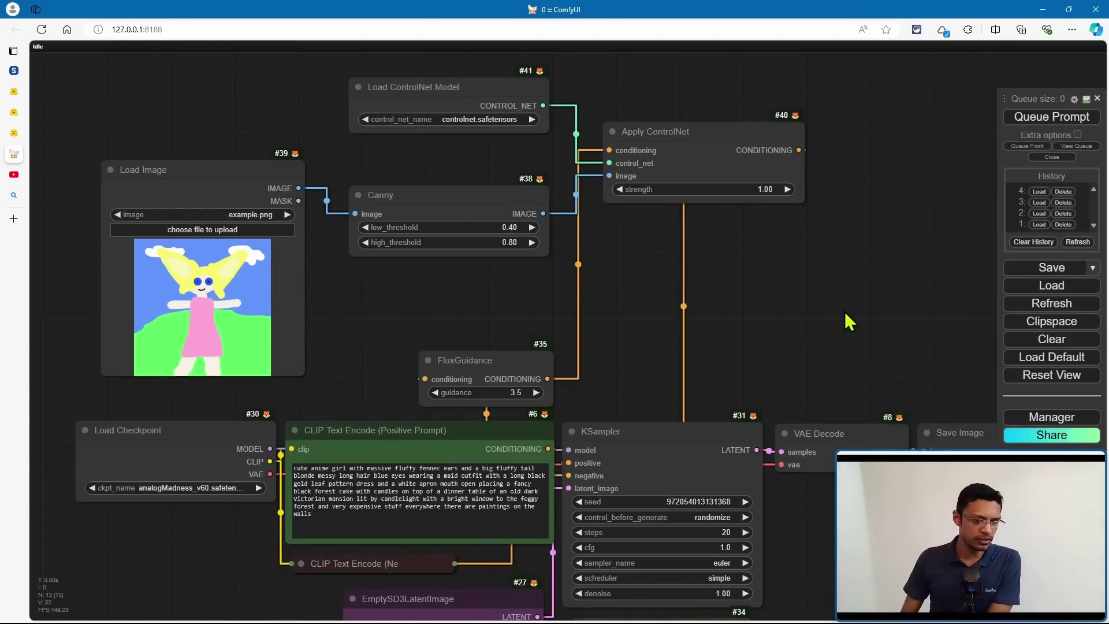
# - Zoom in on PR #4260 and highlight the author's uncertainty and bad results remarks
pyautogui.click(14, 111)
pyautogui.hotkey('ctrl', '+')
pyautogui.hotkey('ctrl', '+')
pyautogui.hotkey('ctrl', '+')
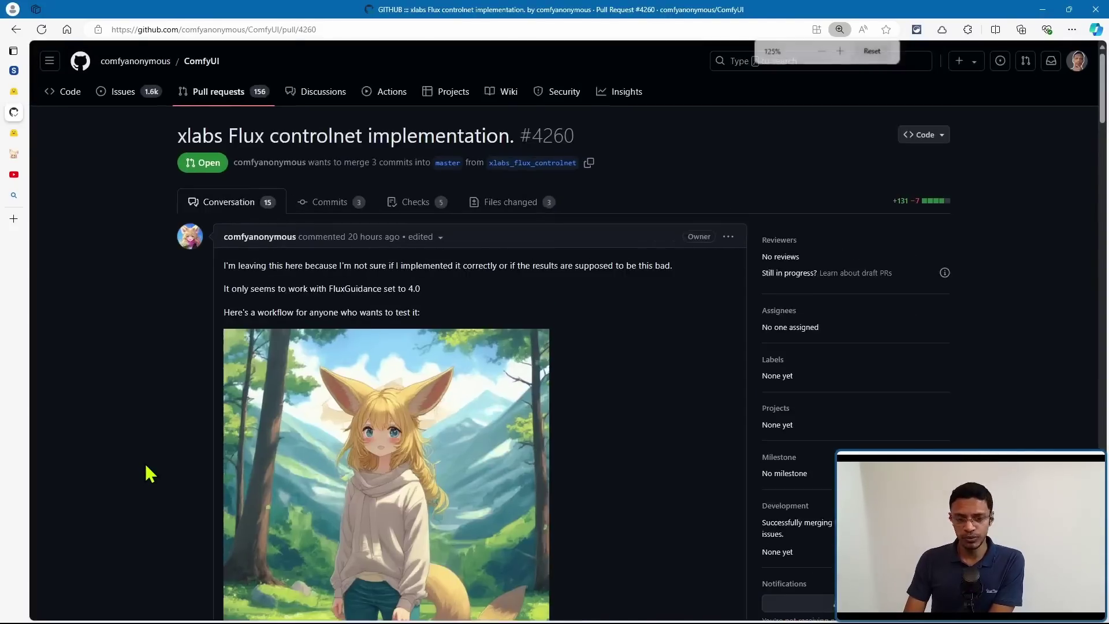
pyautogui.scroll(-3, 342, 208)
pyautogui.scroll(1, 290, 292)
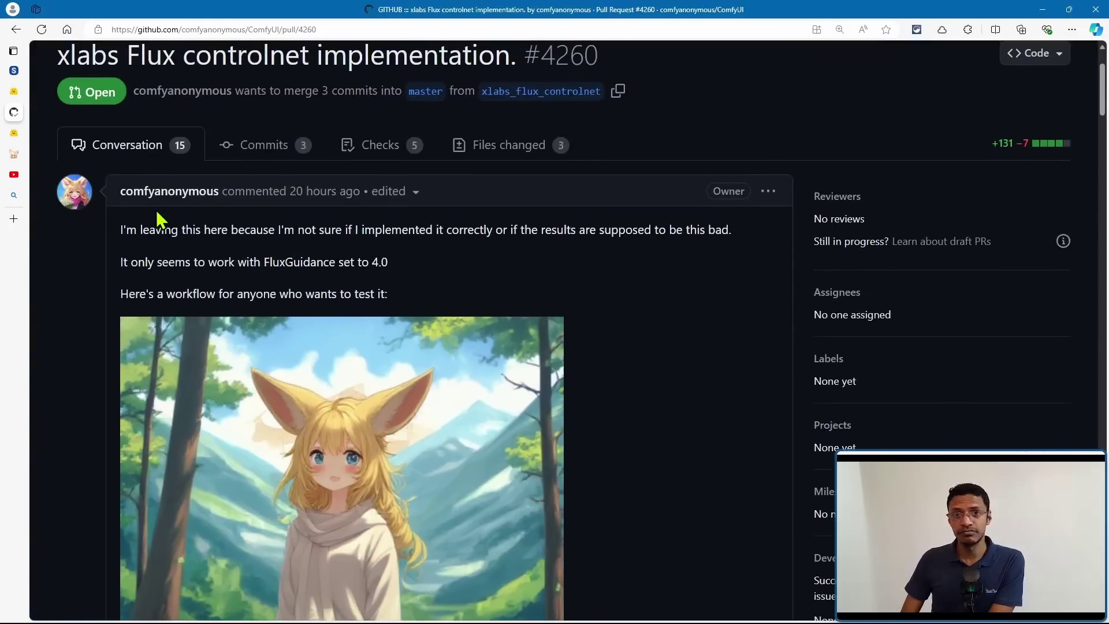
pyautogui.scroll(1, 402, 343)
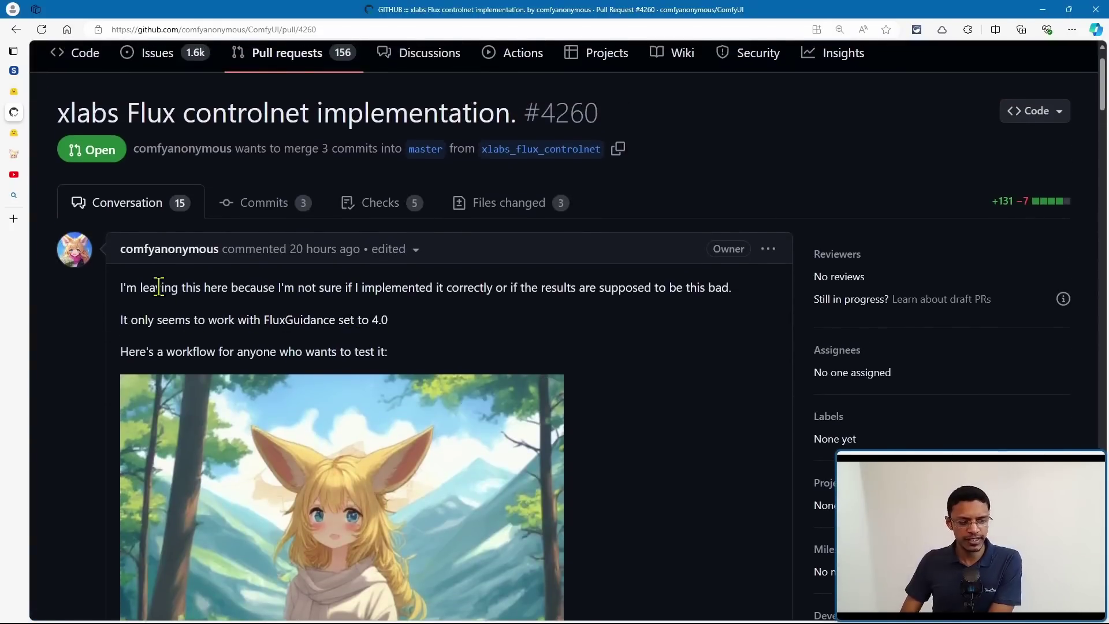
pyautogui.moveTo(312, 288); pyautogui.dragTo(516, 289)
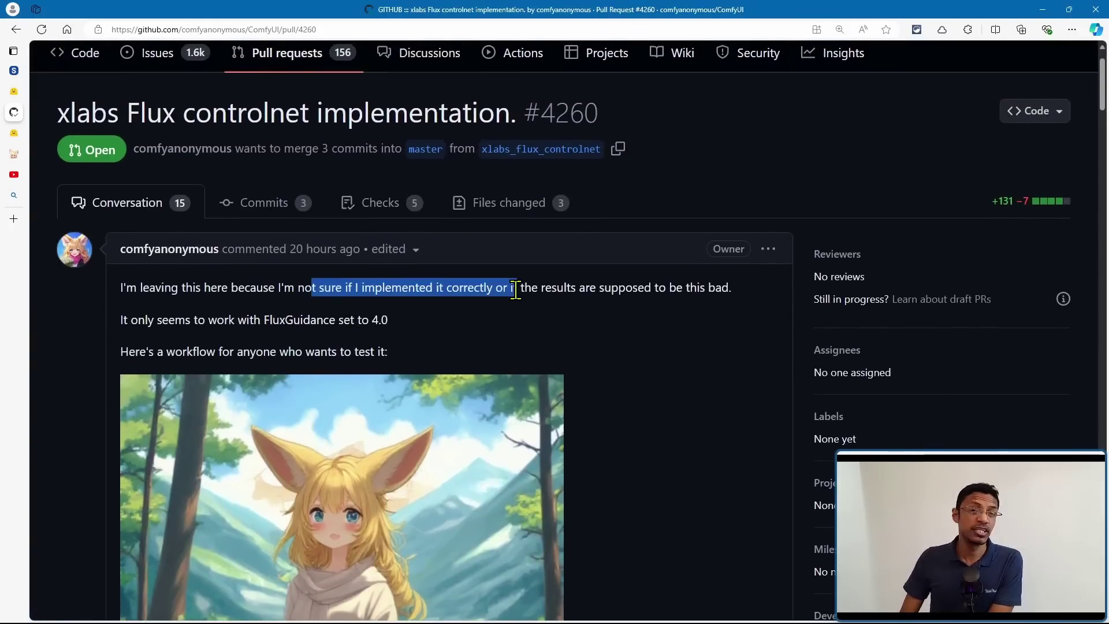
pyautogui.click(634, 333)
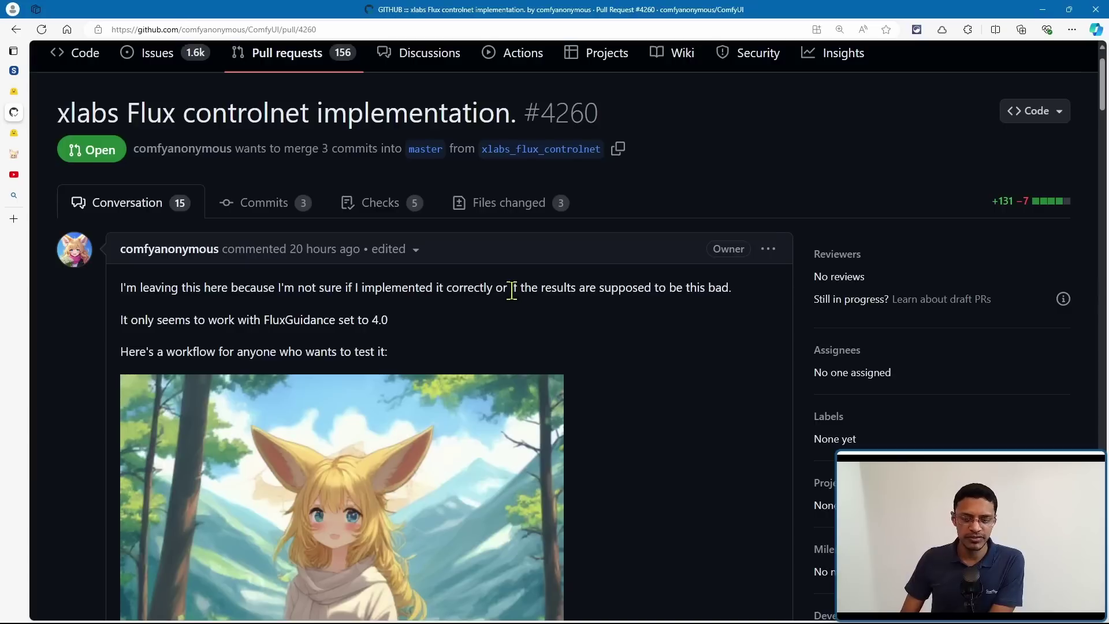
pyautogui.moveTo(511, 289); pyautogui.dragTo(766, 306)
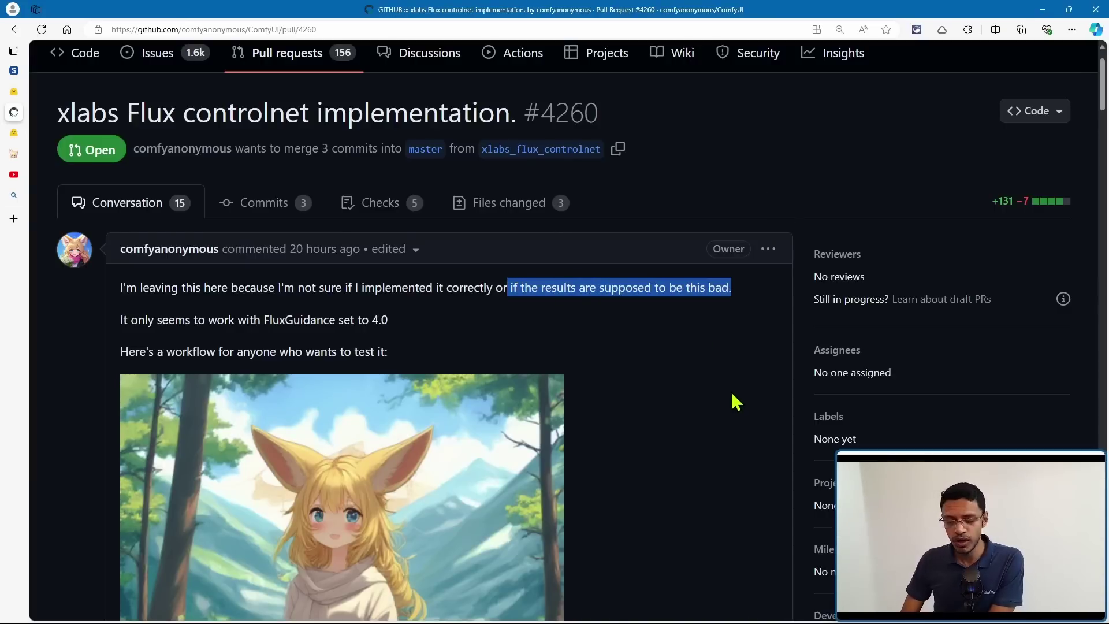
# - Read the comments reporting ControlNetLoader 'NoneType' errors and open the InstantX FLUX.1-dev Canny link
pyautogui.scroll(-5, 731, 387)
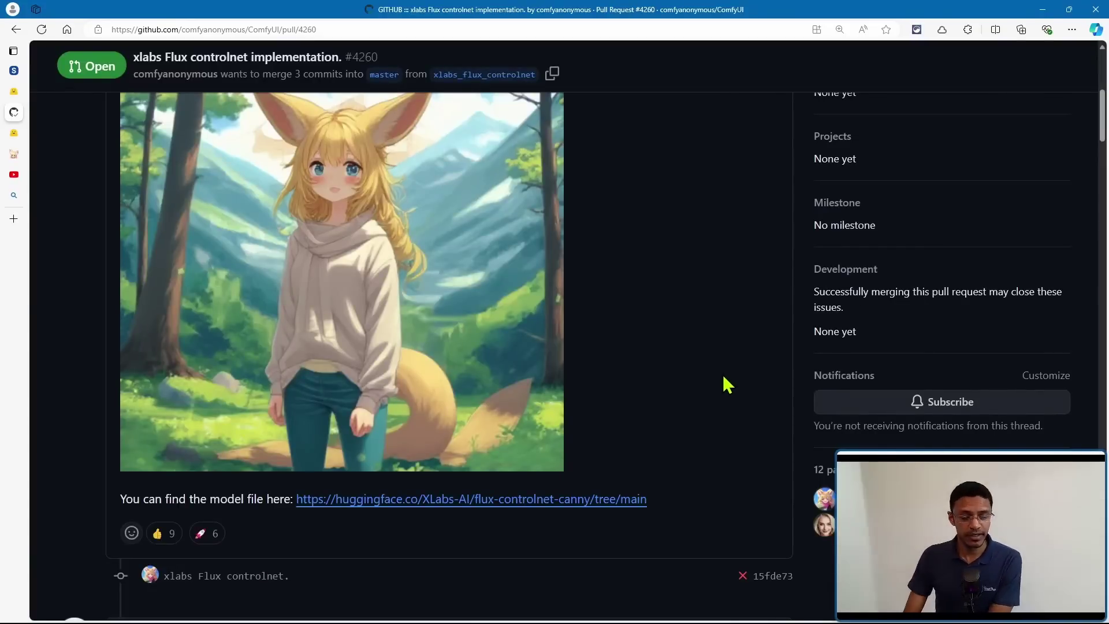
pyautogui.scroll(-8, 723, 376)
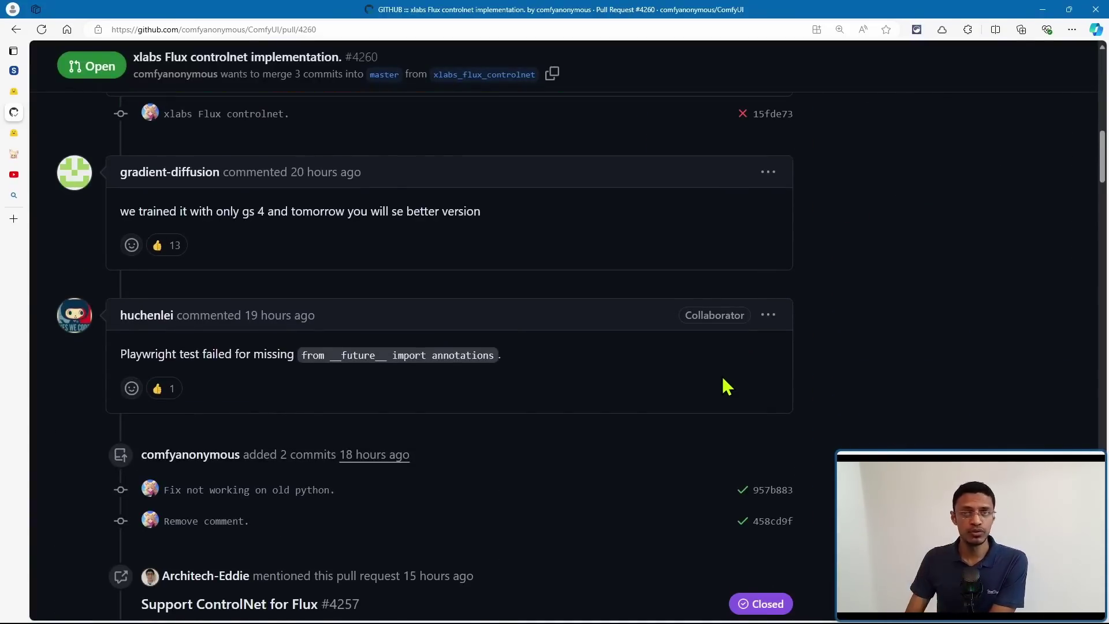
pyautogui.scroll(-15, 605, 348)
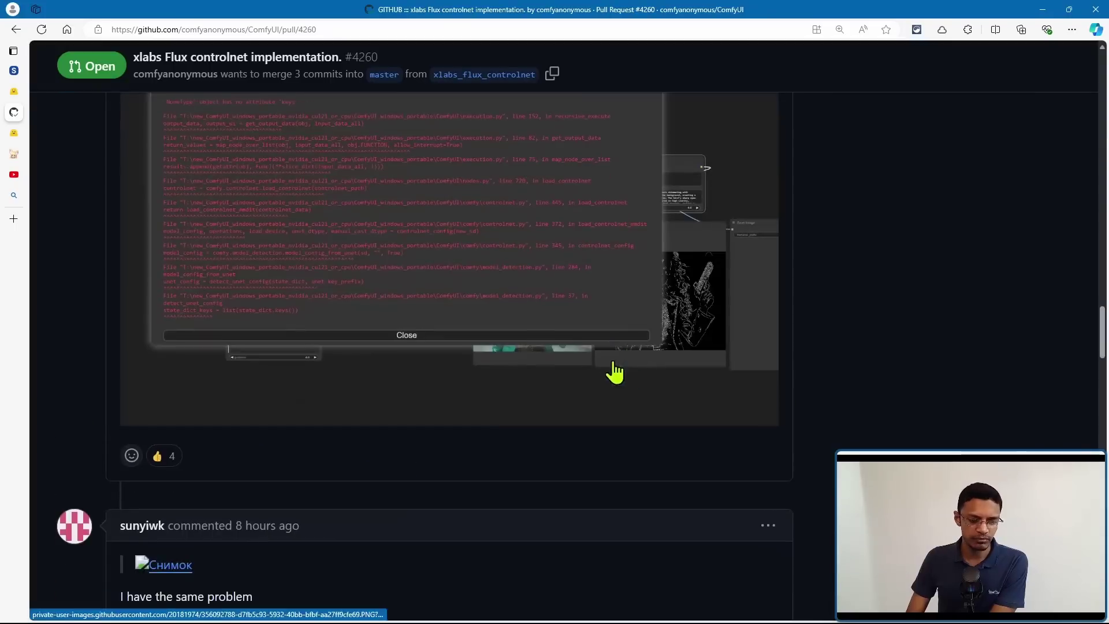
pyautogui.scroll(2, 462, 377)
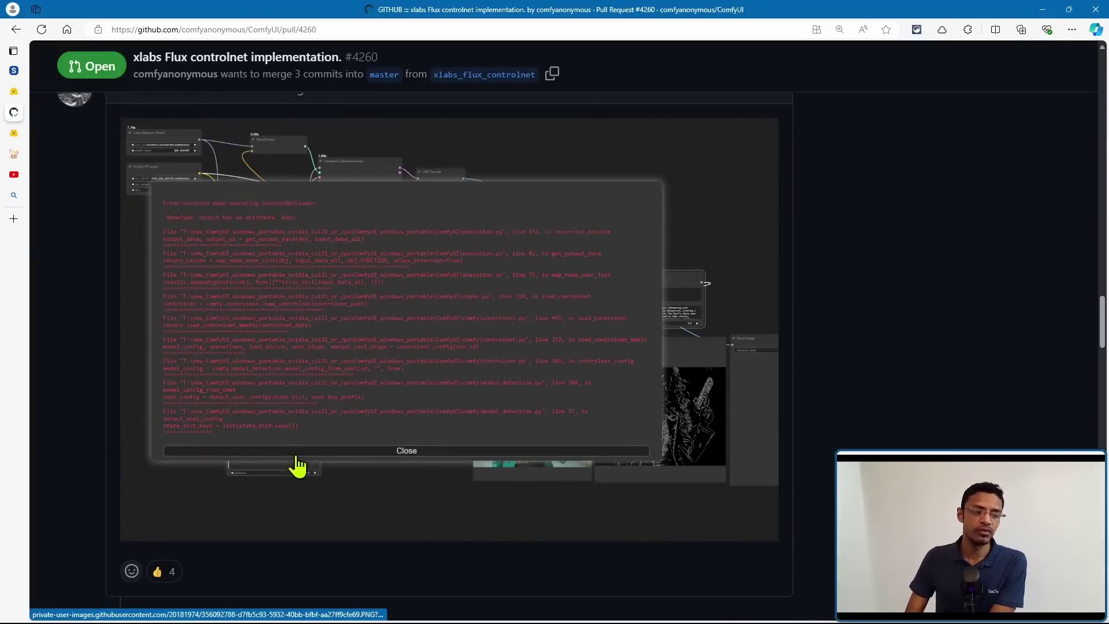
pyautogui.scroll(-9, 461, 364)
pyautogui.scroll(8, 589, 329)
pyautogui.scroll(-18, 448, 323)
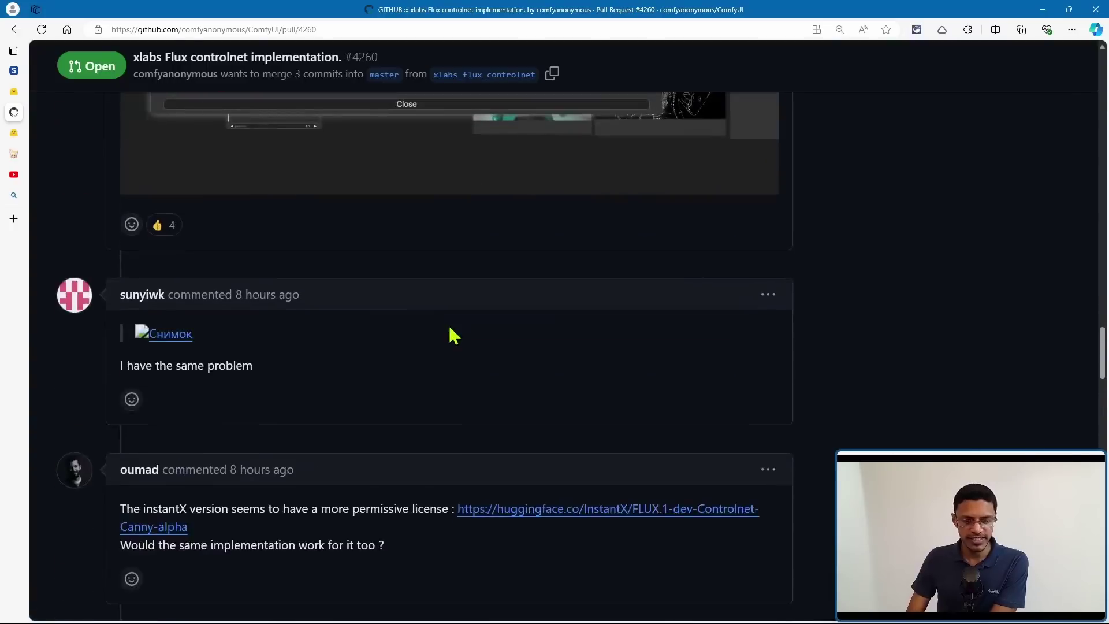
pyautogui.scroll(-10, 454, 328)
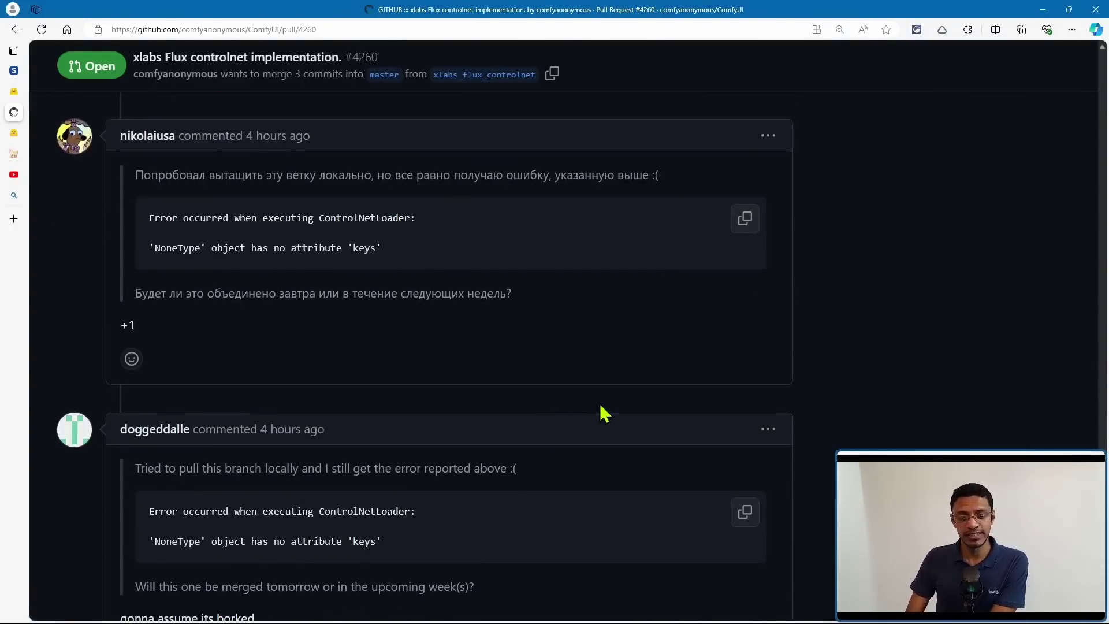
pyautogui.scroll(-4, 583, 405)
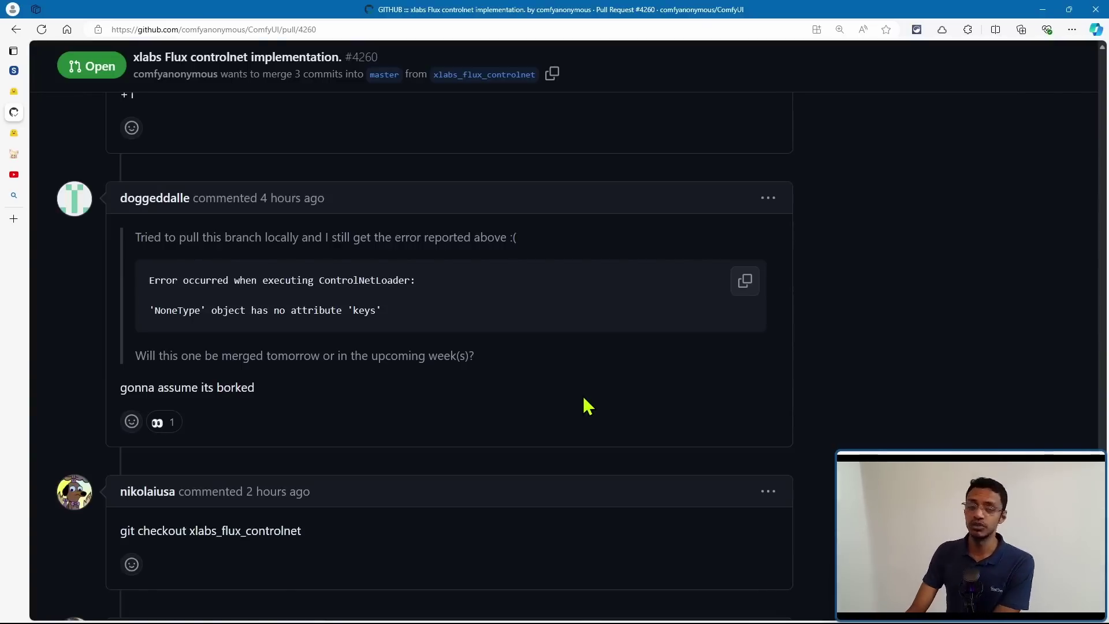
pyautogui.middleClick(835, 419)
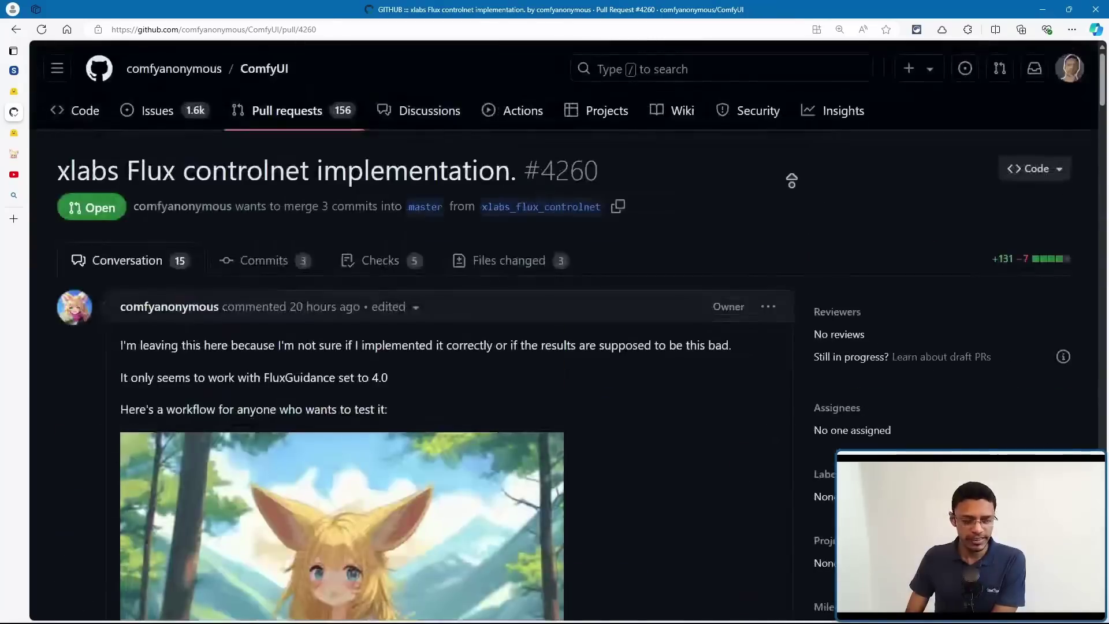
# - Go from the FLUX.1-dev-Controlnet-Canny-alpha repo to the XLabs-AI flux-RealismLora model card
pyautogui.click(787, 188)
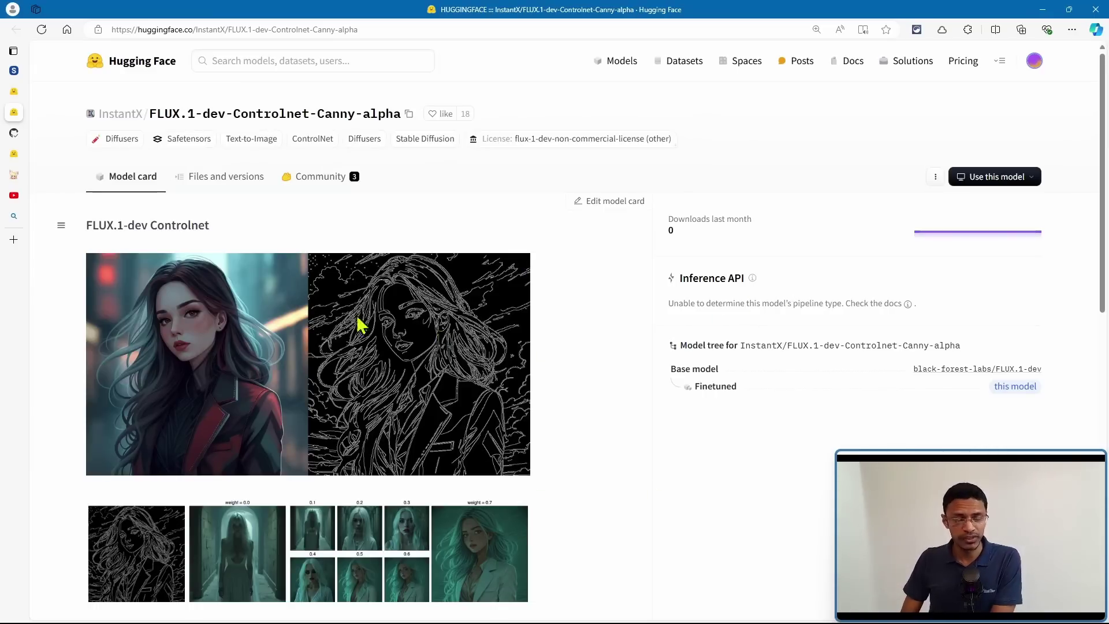
pyautogui.click(230, 177)
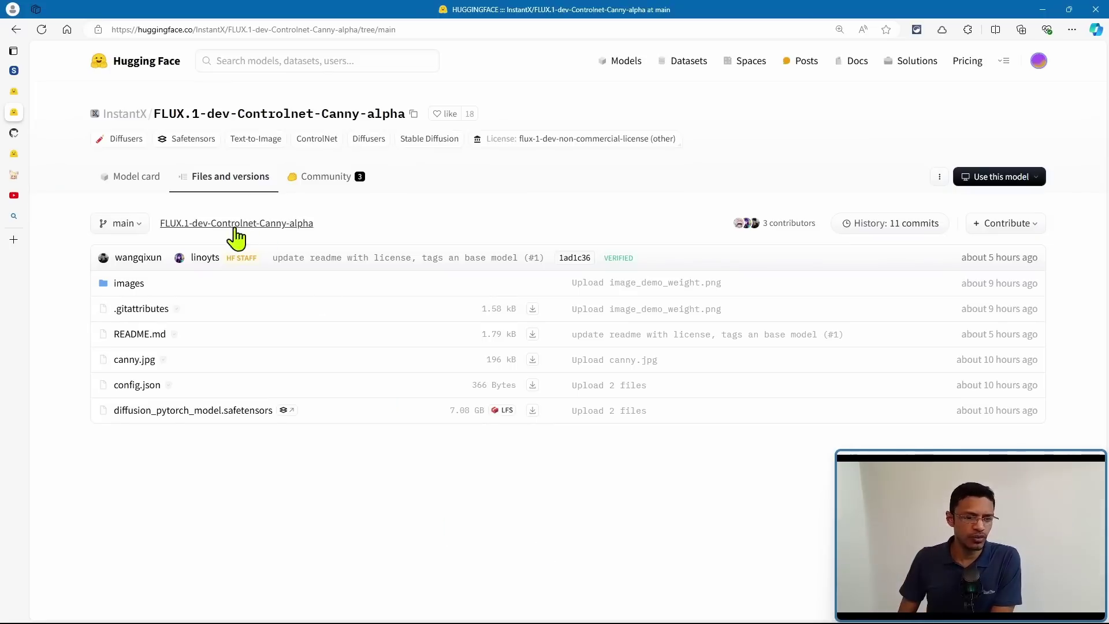
pyautogui.click(140, 182)
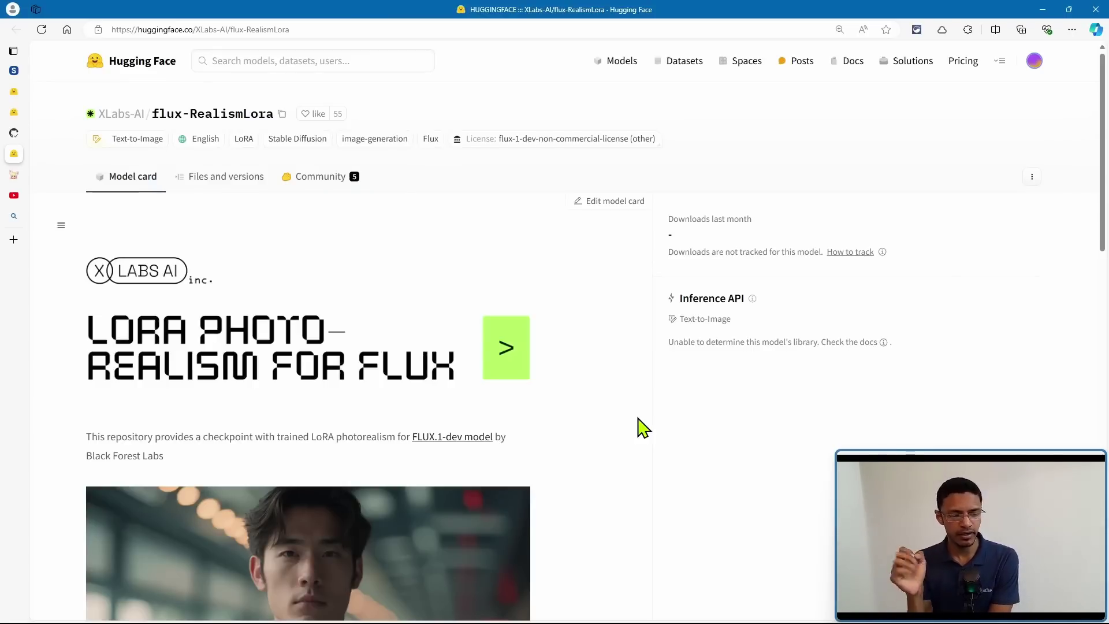
# - Scroll through the realism LoRA card to reach the flux_RealismLora_converted_comfyui repository
pyautogui.scroll(-2, 684, 391)
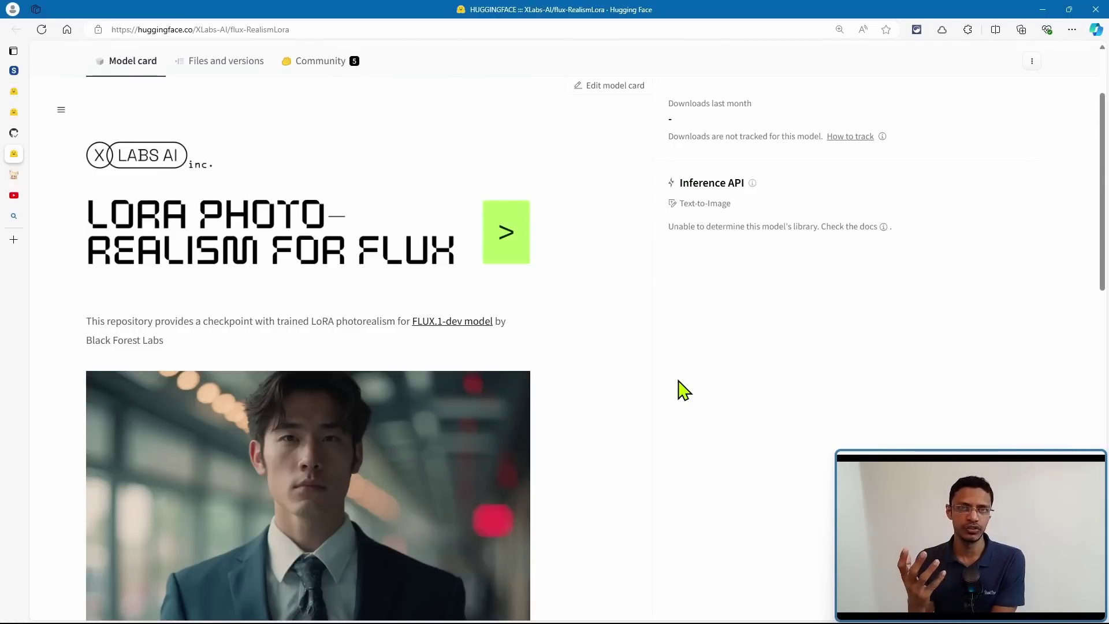
pyautogui.scroll(2, 683, 392)
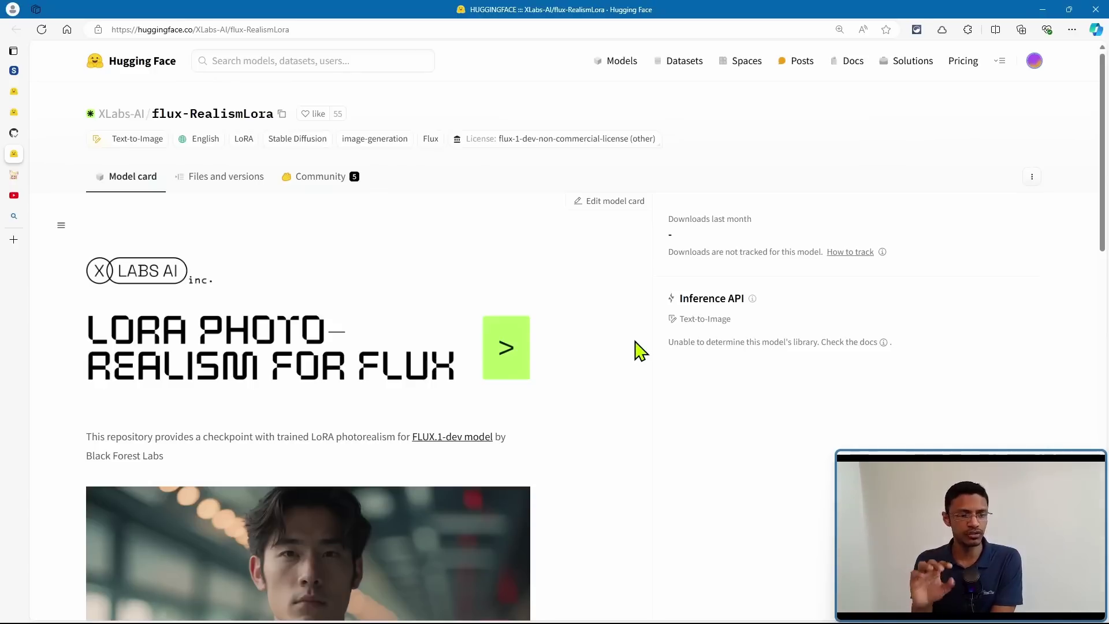
pyautogui.scroll(-2, 703, 505)
pyautogui.scroll(2, 703, 505)
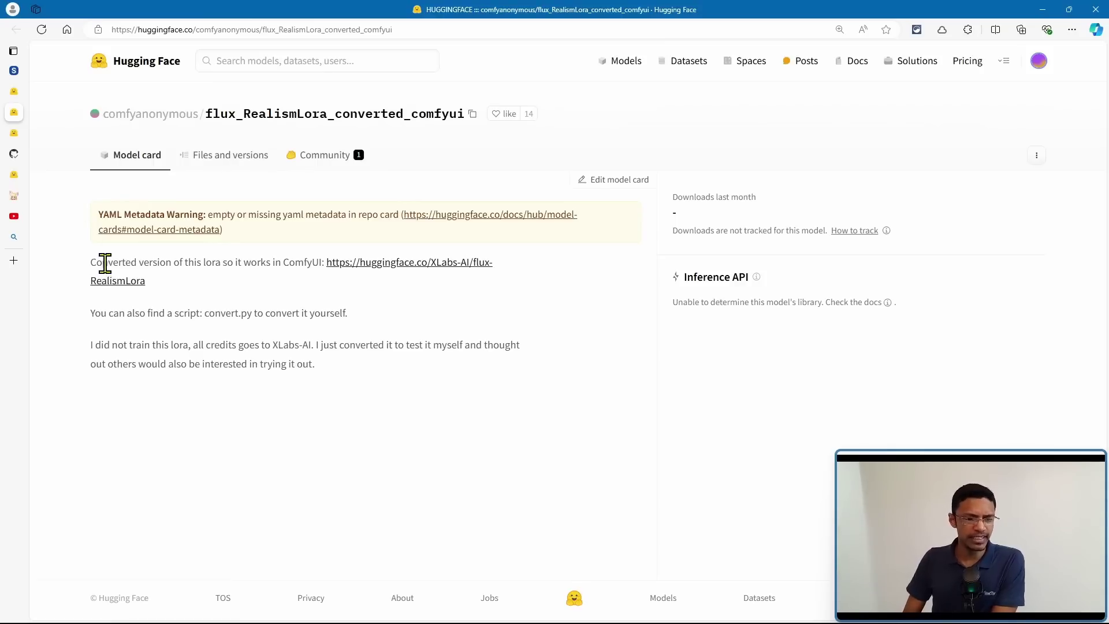
# - Highlight the note about the ComfyUI-converted version and view the repository's file list
pyautogui.moveTo(108, 264); pyautogui.dragTo(347, 281)
pyautogui.click(462, 476)
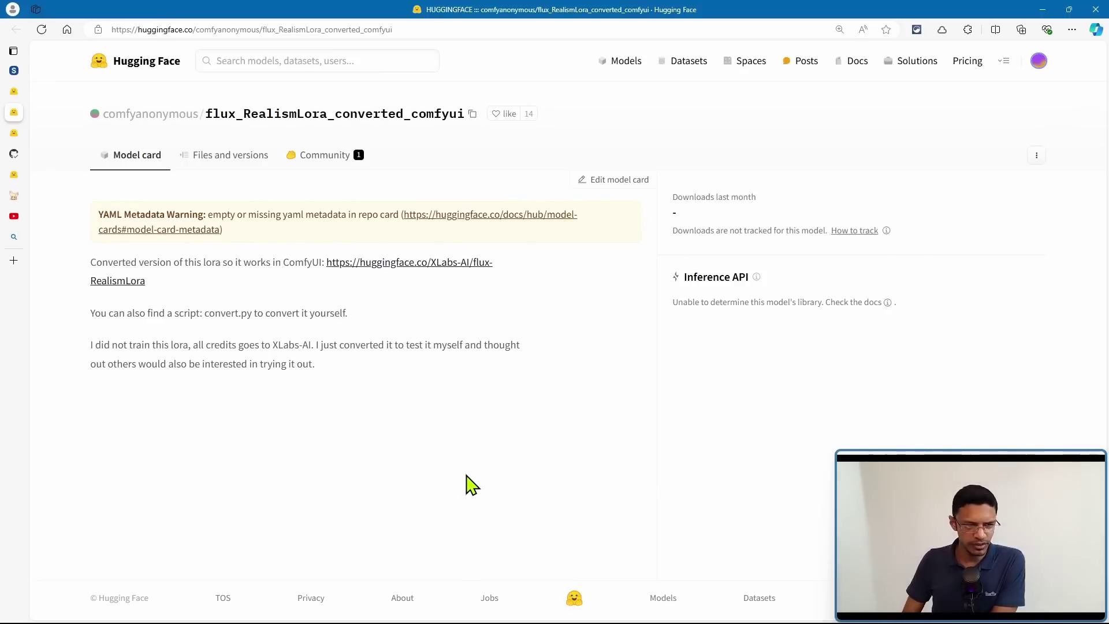
pyautogui.click(234, 161)
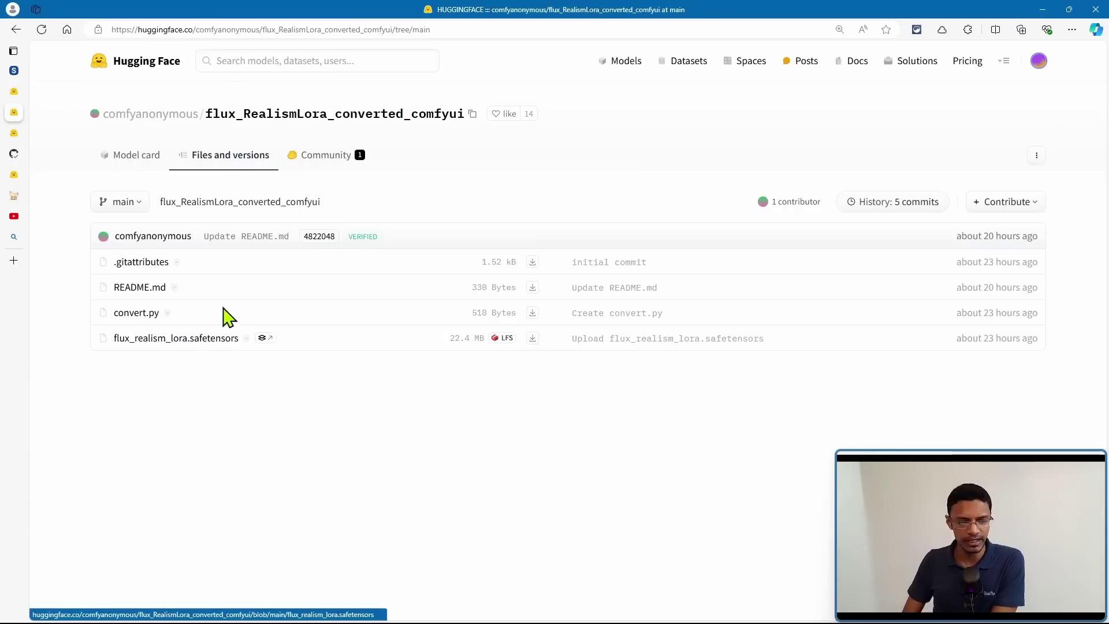
# - Read the 'Not seeing any improvement to quality' discussion, then confirm flux_realism_lora.safetensors in the local loras folder
pyautogui.click(326, 166)
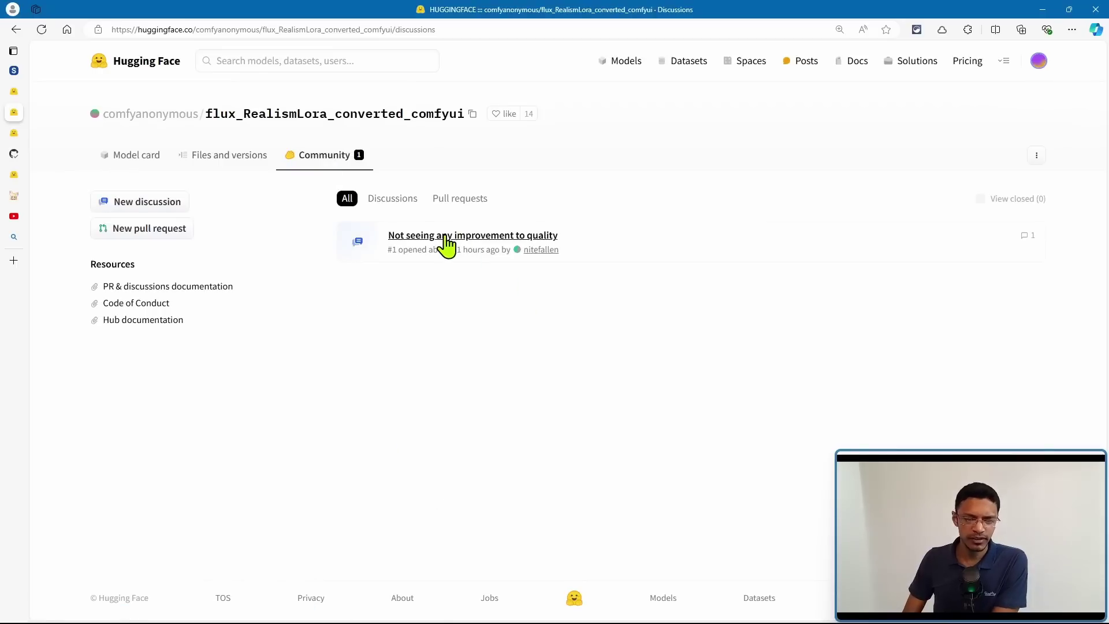
pyautogui.click(449, 238)
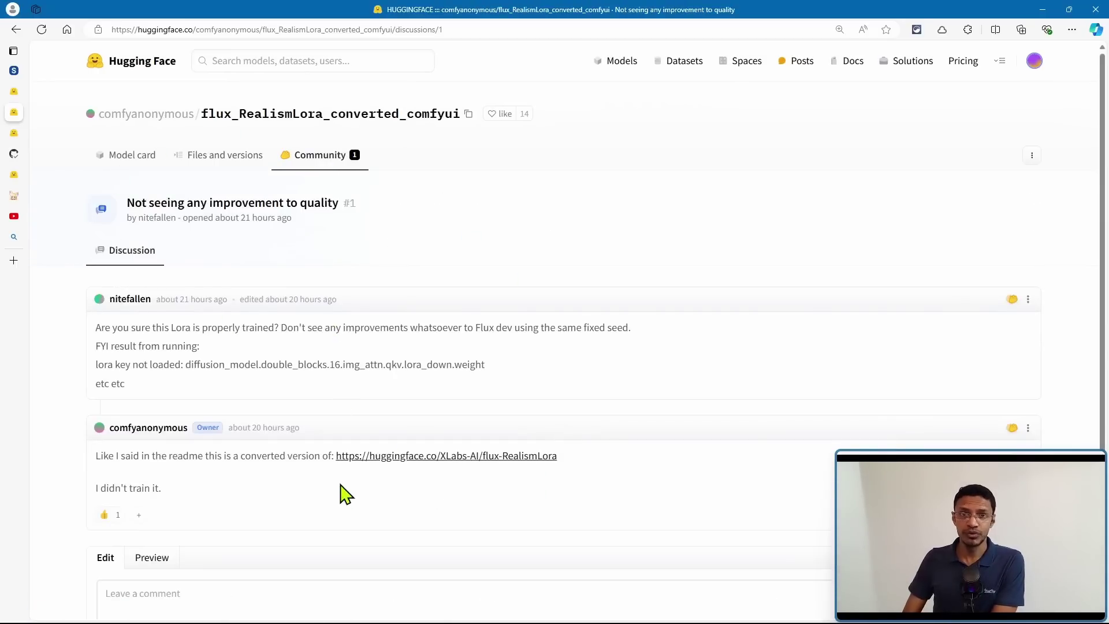
pyautogui.scroll(-3, 704, 379)
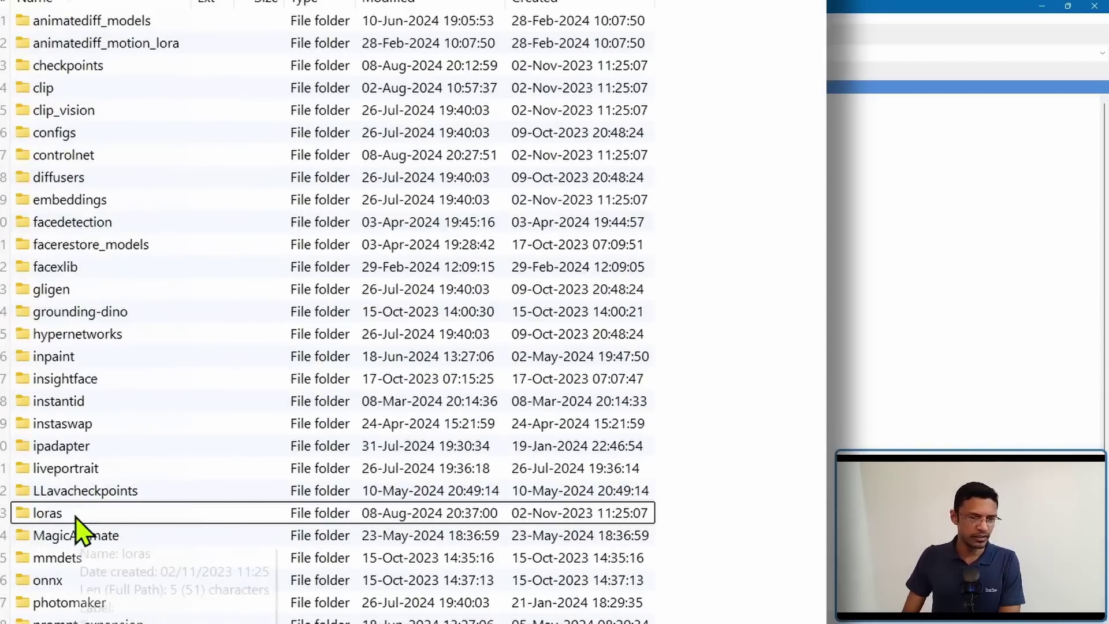
pyautogui.doubleClick(75, 516)
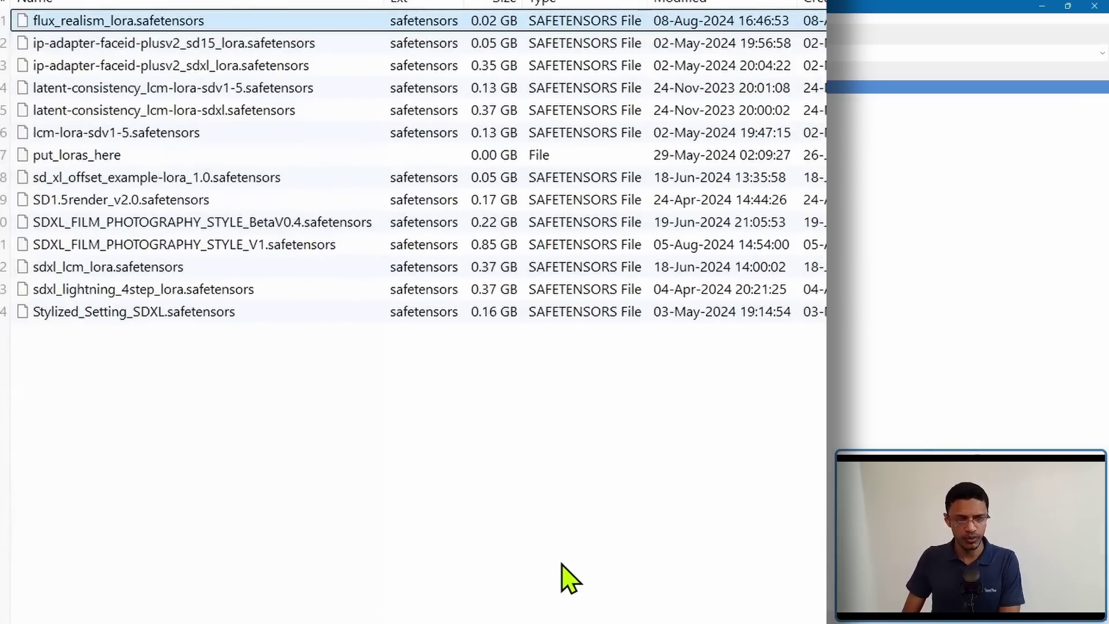
pyautogui.hotkey('alt', 'Tab')
# - Route the checkpoint MODEL through LoraLoaderModelOnly into KSampler, using flux_realism_lora.safetensors
pyautogui.scroll(-1, 684, 136)
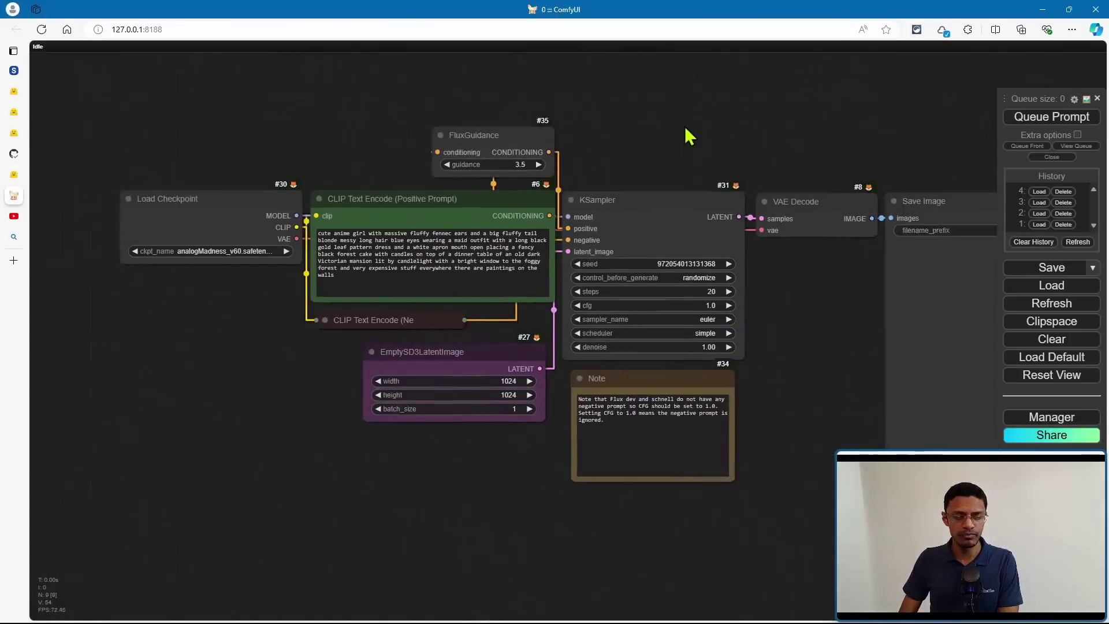
pyautogui.scroll(-1, 768, 218)
pyautogui.scroll(6, 332, 307)
pyautogui.moveTo(326, 309); pyautogui.dragTo(330, 424)
pyautogui.moveTo(493, 119); pyautogui.dragTo(351, 383)
pyautogui.moveTo(332, 295); pyautogui.dragTo(507, 186)
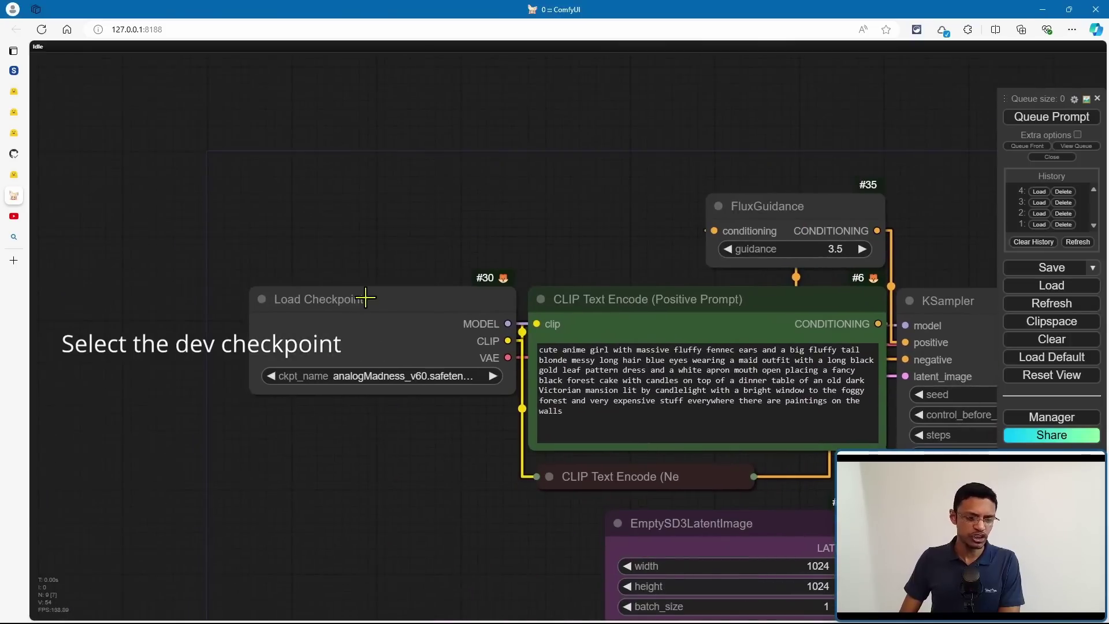
pyautogui.click(364, 297)
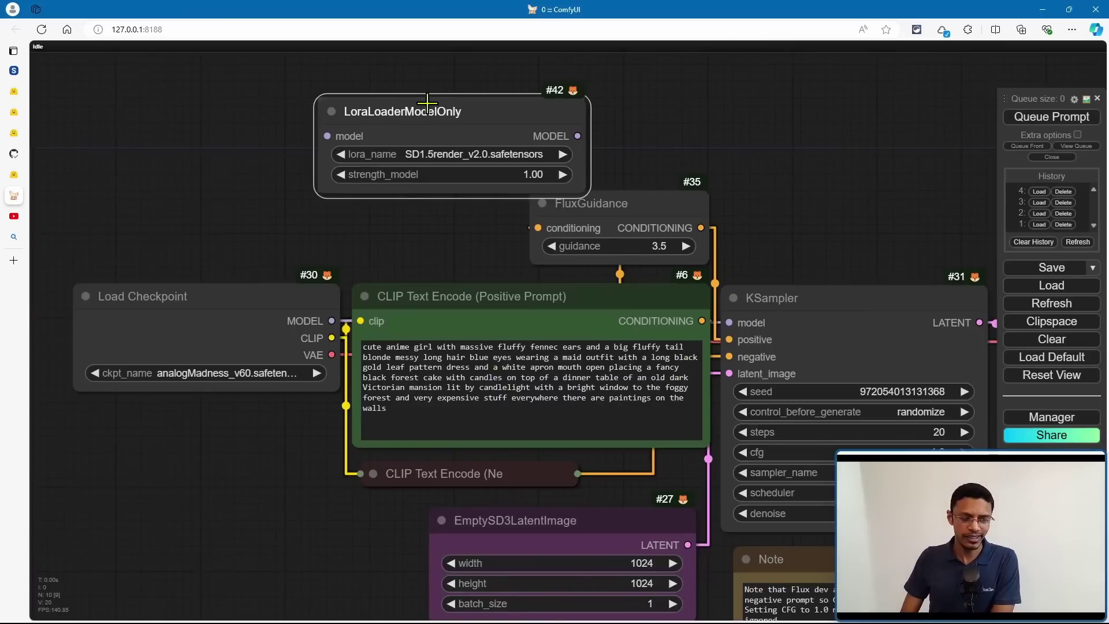
pyautogui.moveTo(428, 102); pyautogui.dragTo(427, 102)
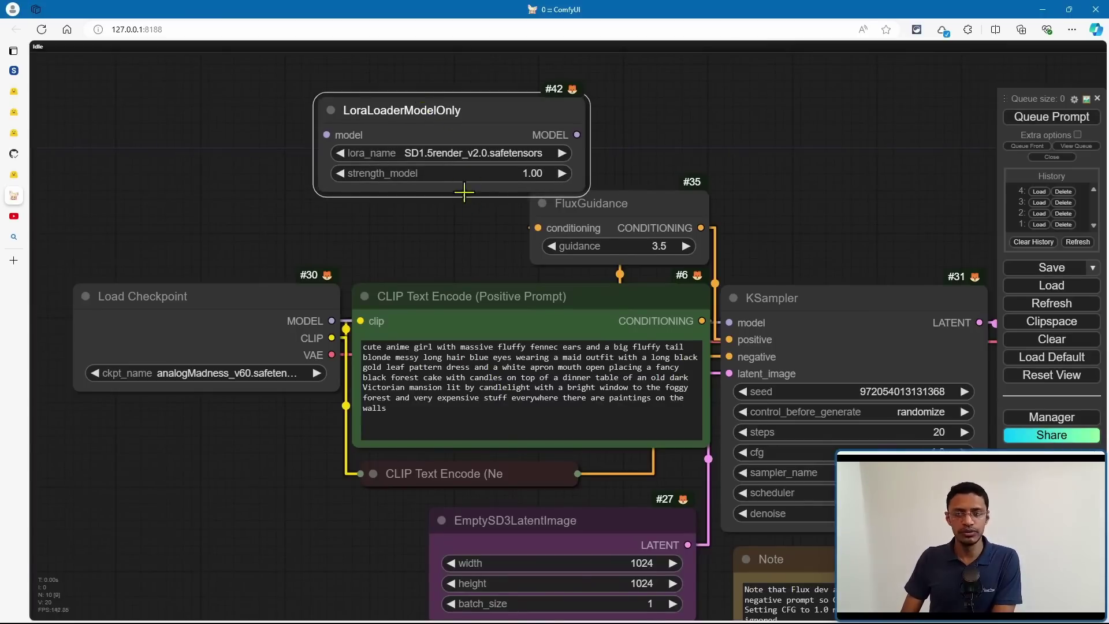
pyautogui.moveTo(332, 320); pyautogui.dragTo(326, 135)
pyautogui.moveTo(485, 123); pyautogui.dragTo(578, 105)
pyautogui.moveTo(670, 117); pyautogui.dragTo(731, 323)
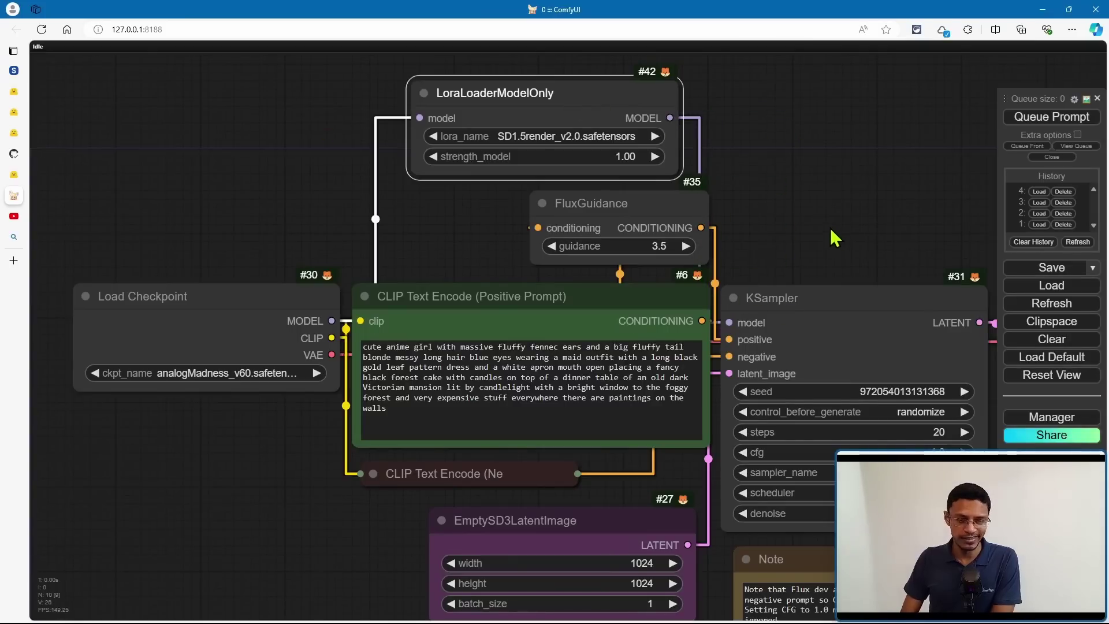
pyautogui.click(544, 137)
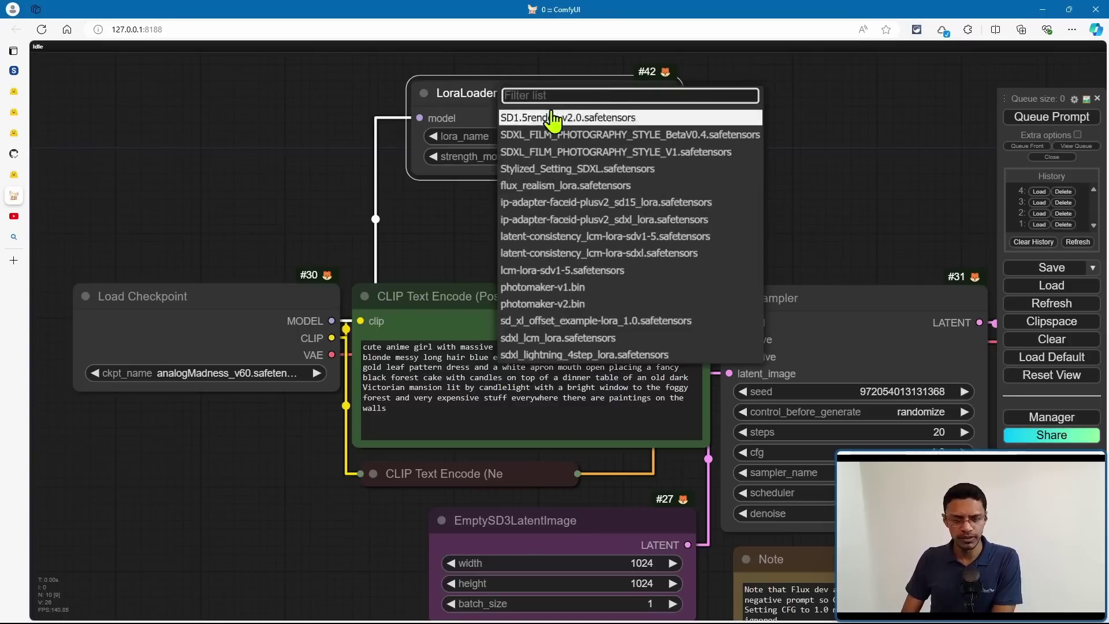
pyautogui.click(552, 186)
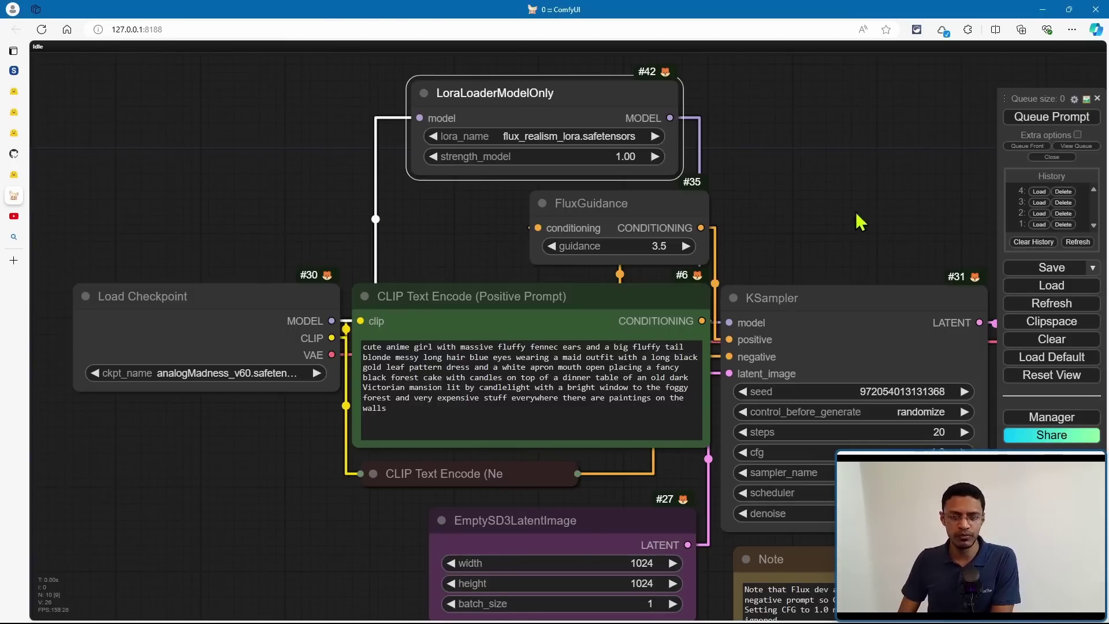
# - Wire the checkpoint CLIP through Load LoRA into the positive prompt encoder, and its MODEL to KSampler
pyautogui.moveTo(800, 113); pyautogui.dragTo(810, 225)
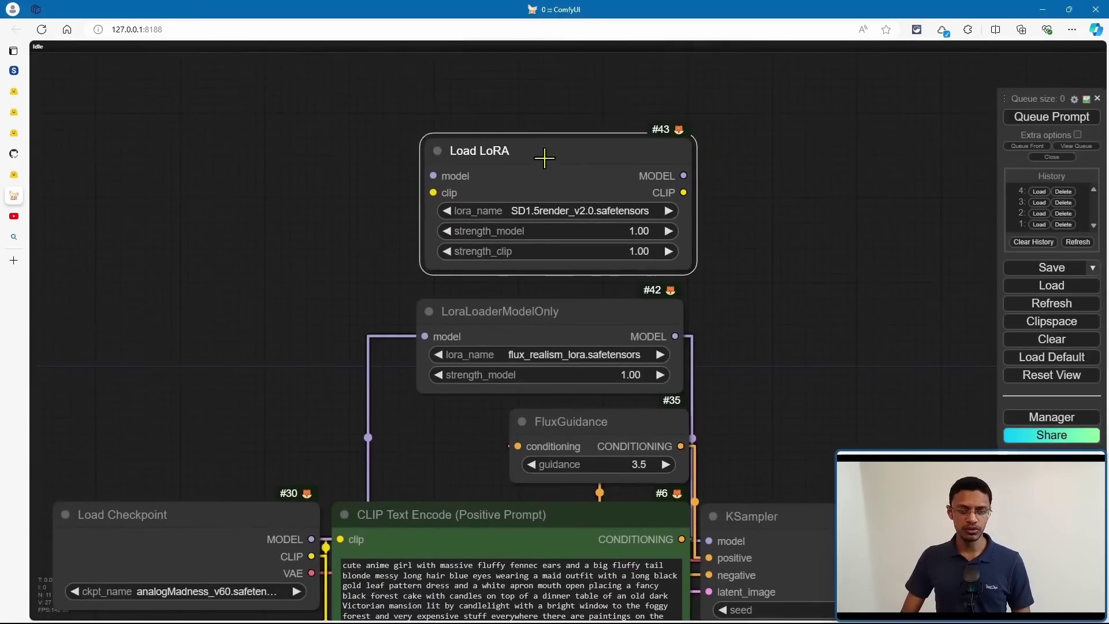
pyautogui.moveTo(544, 157); pyautogui.dragTo(553, 158)
pyautogui.moveTo(311, 556); pyautogui.dragTo(439, 194)
pyautogui.moveTo(840, 386); pyautogui.dragTo(815, 340)
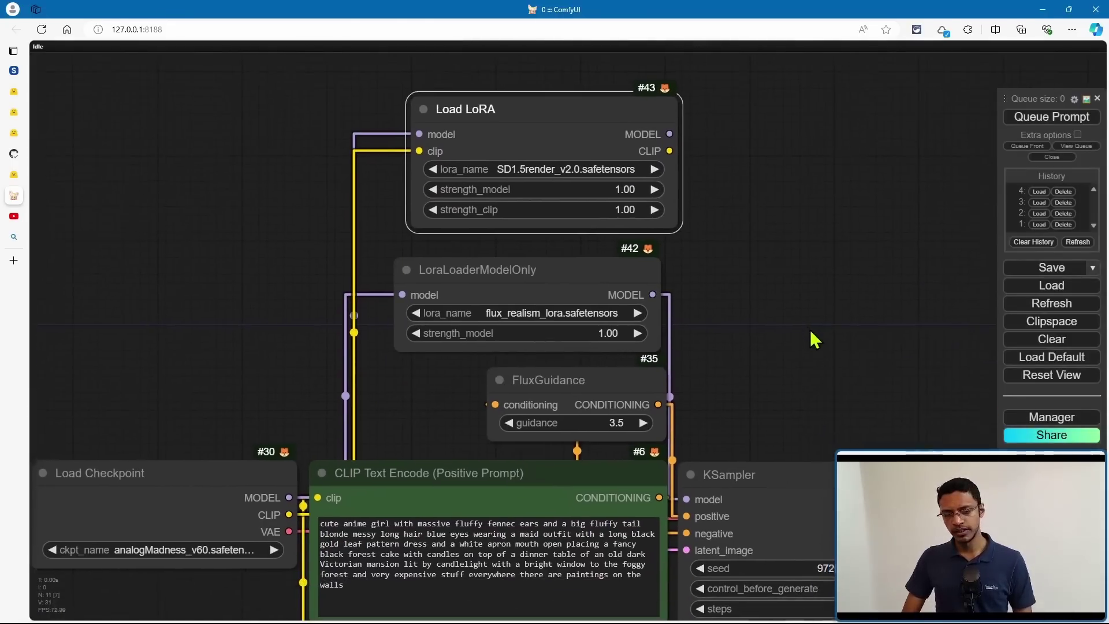
pyautogui.moveTo(668, 150); pyautogui.dragTo(325, 496)
pyautogui.moveTo(668, 133); pyautogui.dragTo(688, 499)
pyautogui.moveTo(866, 370); pyautogui.dragTo(798, 342)
# - Delete the LoraLoaderModelOnly node and move Load LoRA into its place
pyautogui.click(540, 274)
pyautogui.press('Delete')
pyautogui.moveTo(513, 85); pyautogui.dragTo(502, 163)
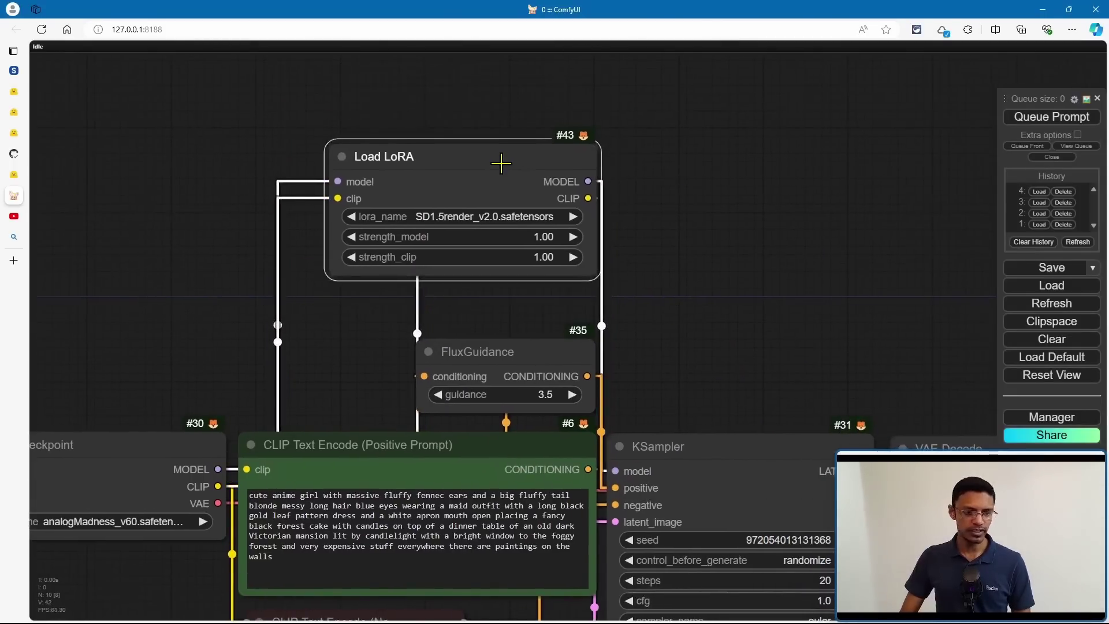
pyautogui.moveTo(575, 346); pyautogui.dragTo(661, 260)
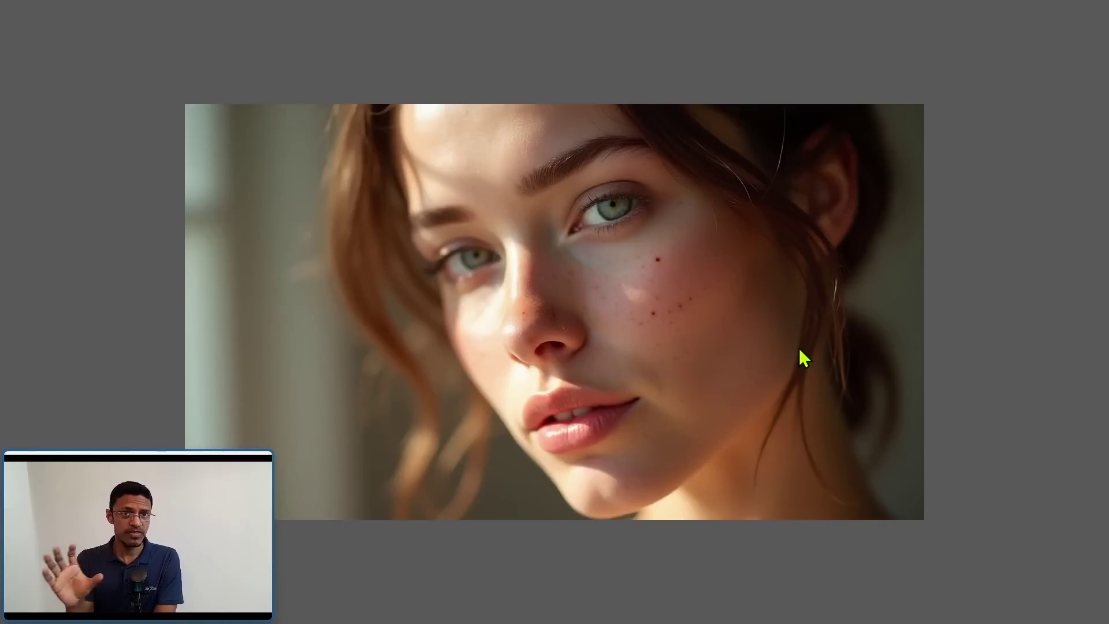
# - Step through the generated freckled-woman portrait variations to compare them
pyautogui.press('Right')
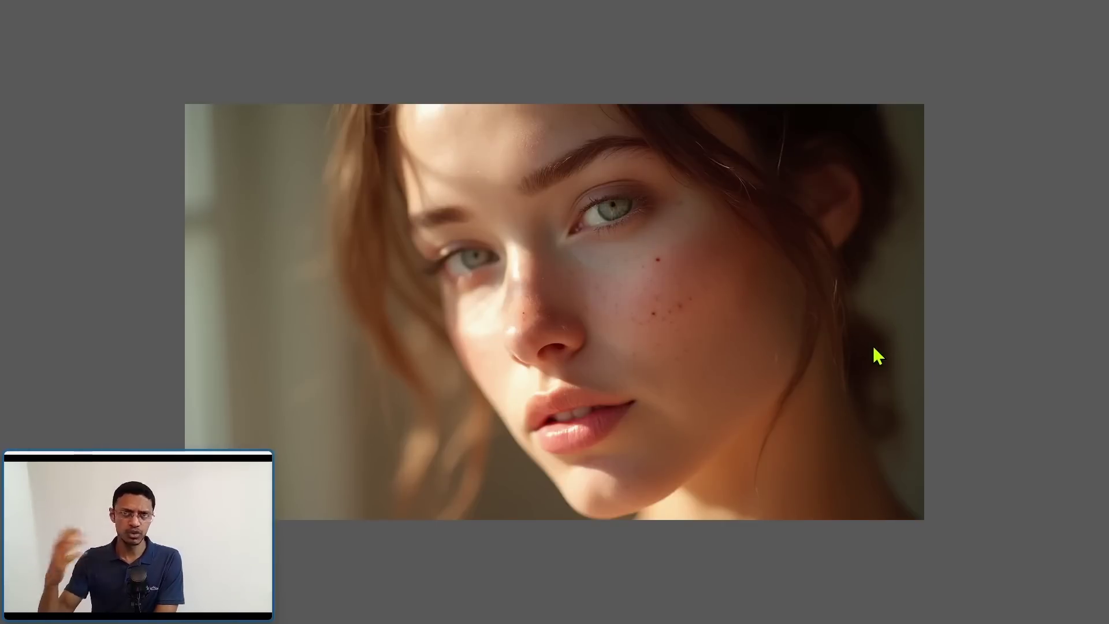
pyautogui.press('Right')
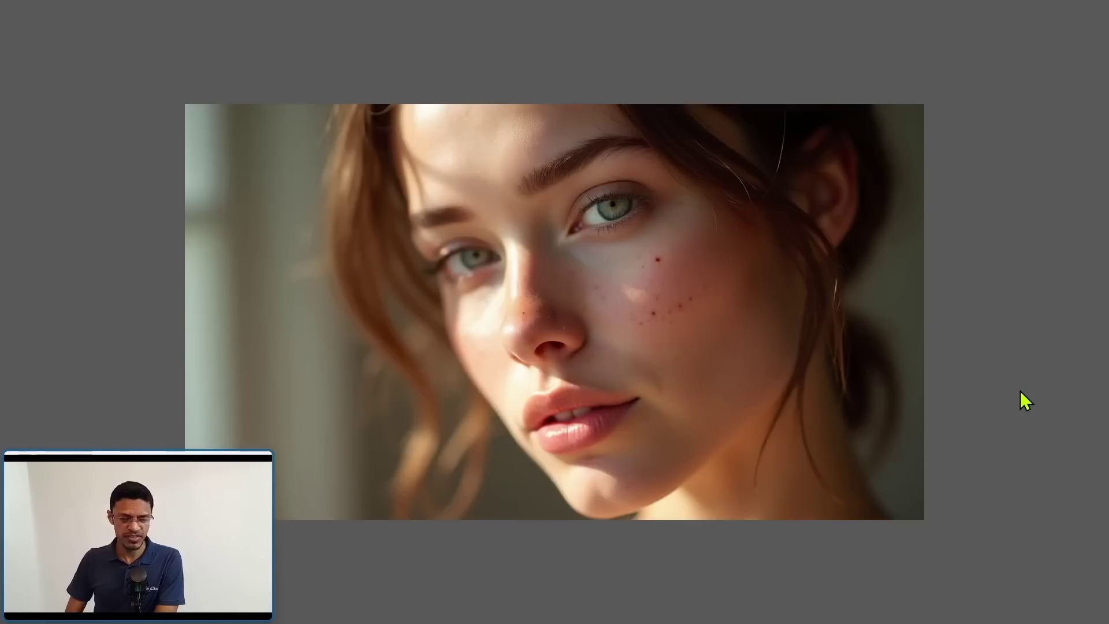
pyautogui.press('Right')
pyautogui.press('Right')
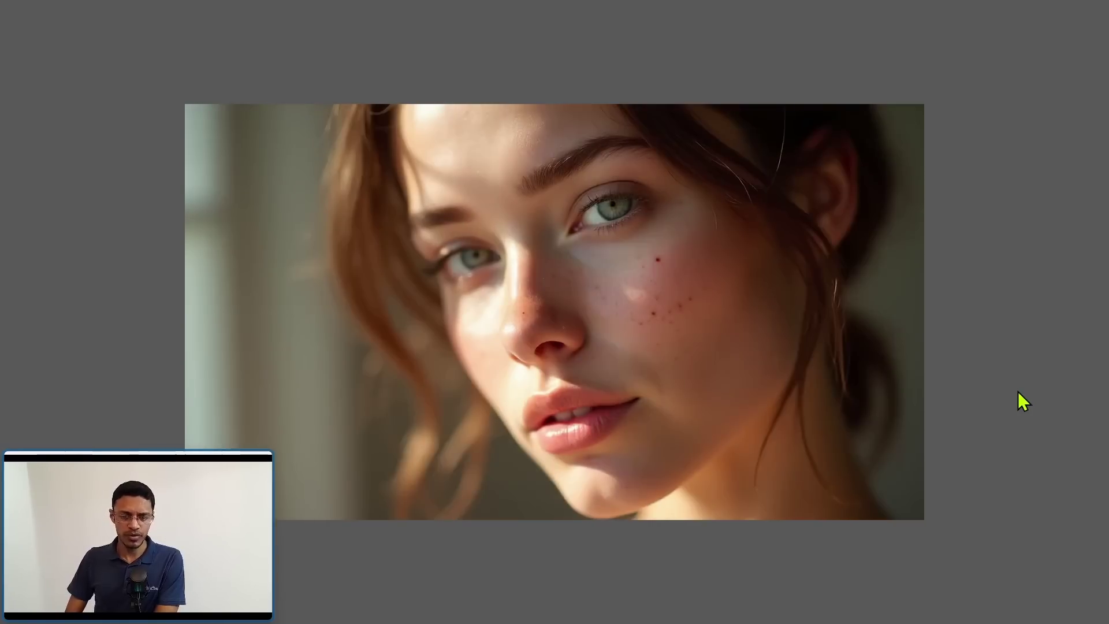
pyautogui.press('Right')
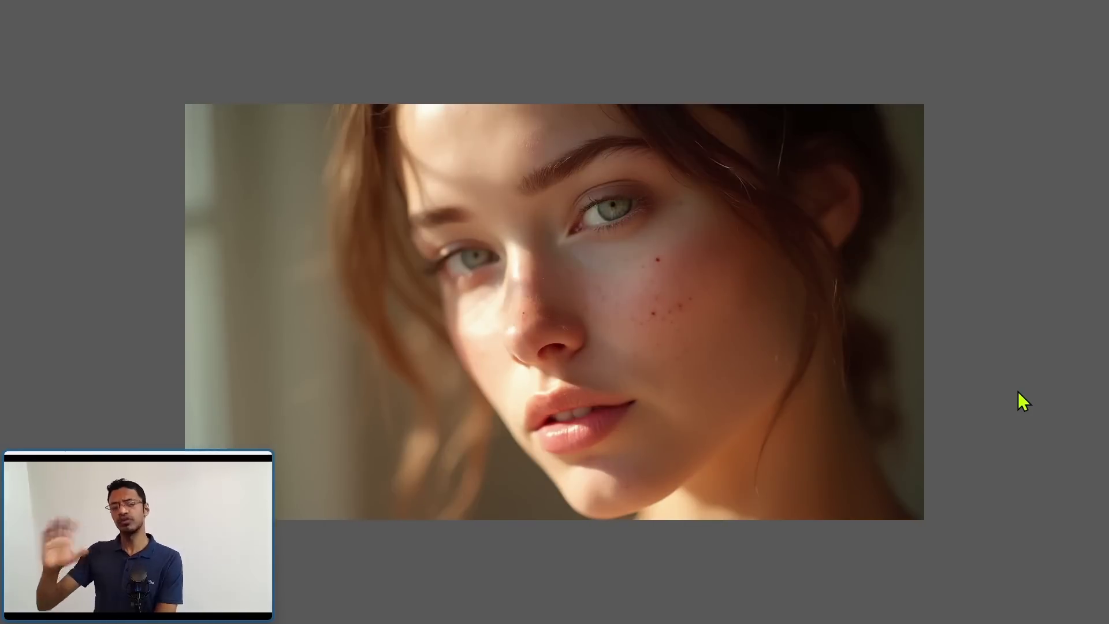